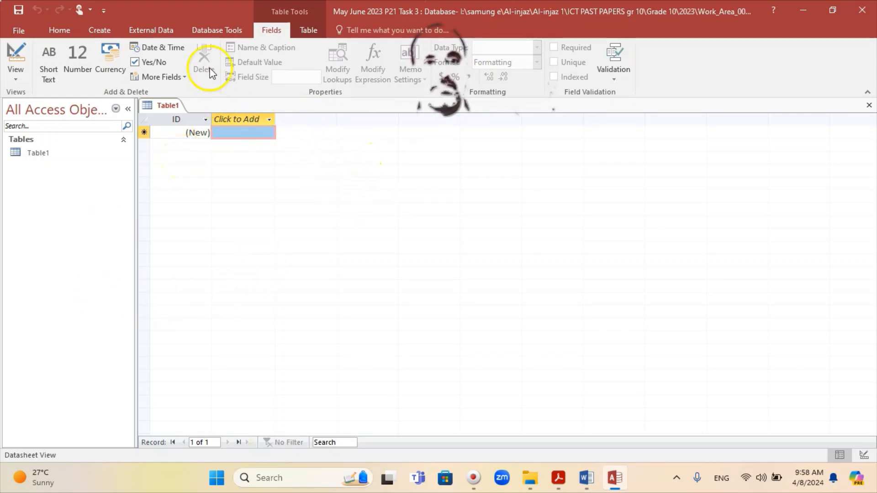
Start importing an external text file and browse to the TOSHIBA HDD (I:) drive for the source
click(159, 32)
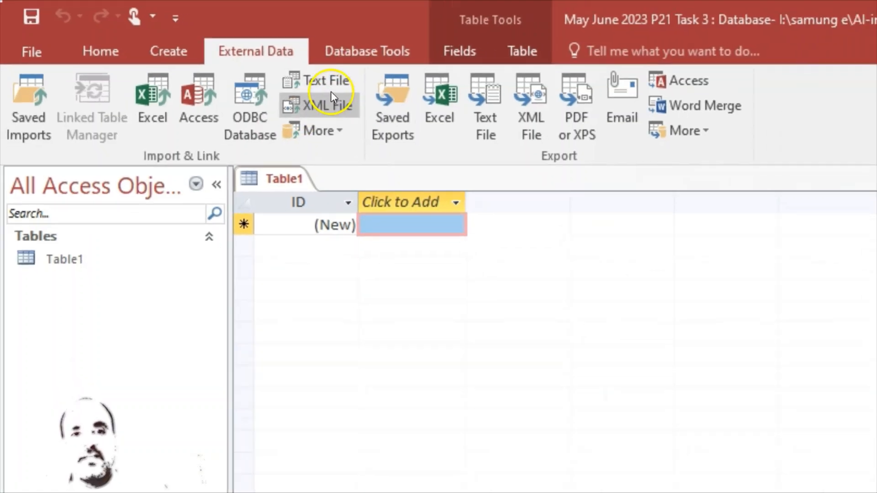
click(328, 80)
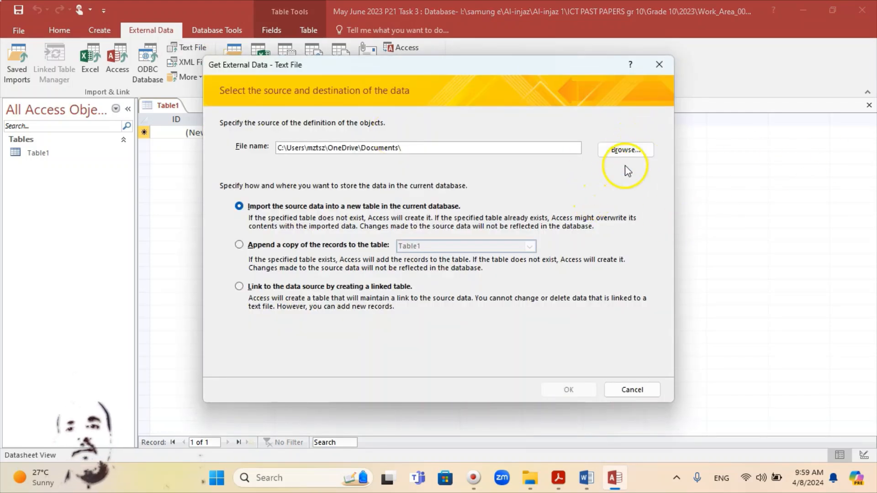
click(625, 151)
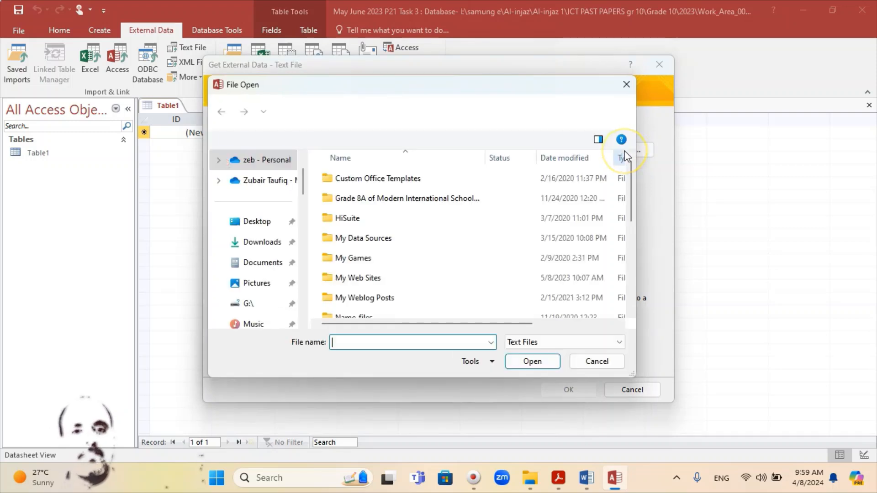
click(252, 257)
scroll(278, 297, down, 3)
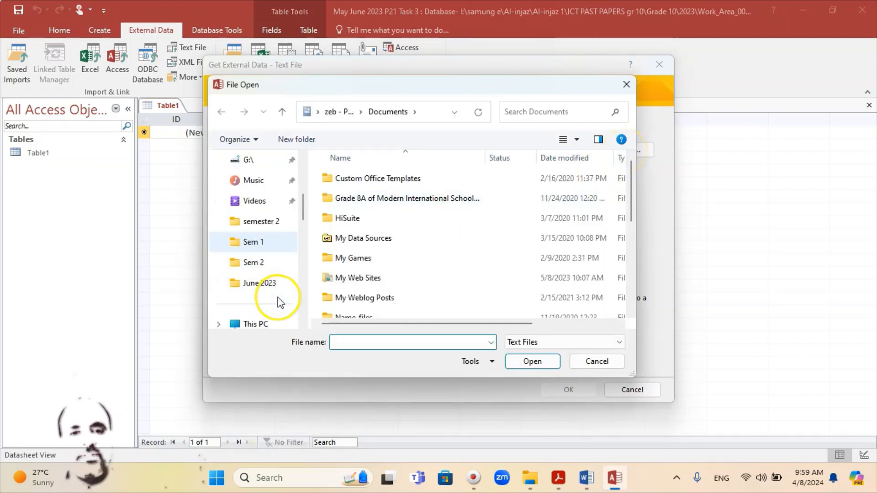
scroll(280, 297, down, 3)
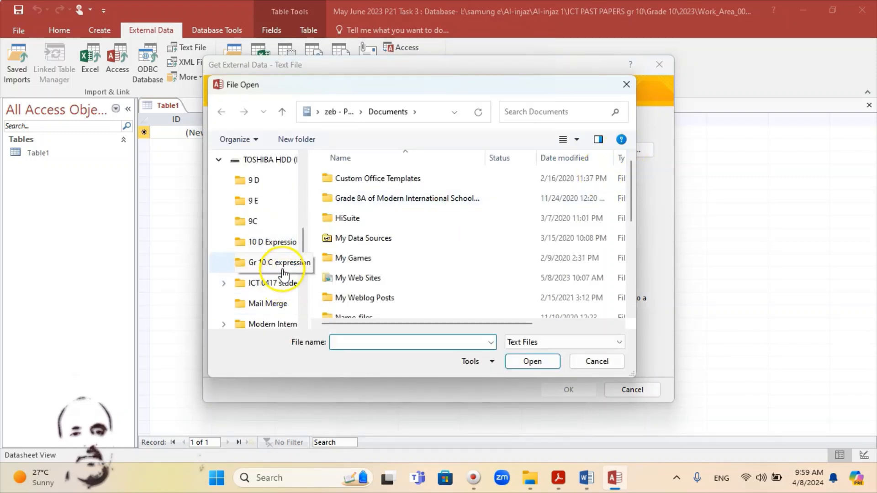
scroll(280, 251, up, 1)
click(269, 221)
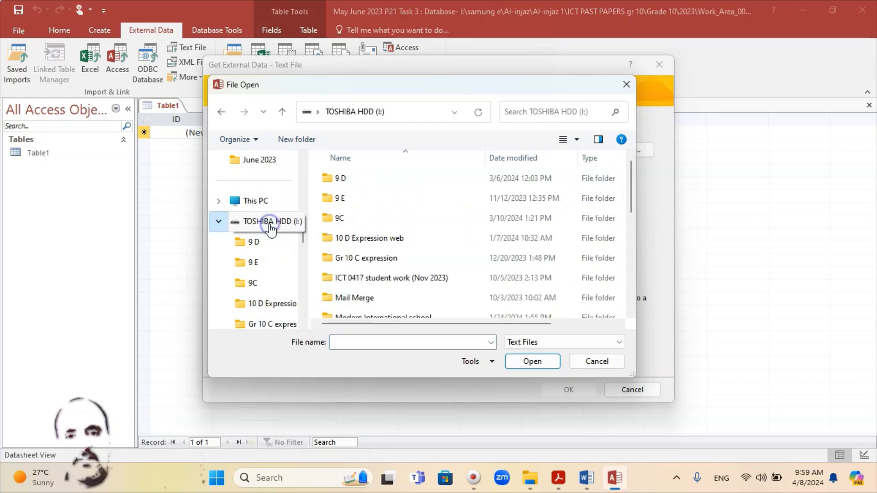
Open the ICT PAST PAPERS gr 10 folder inside samung e, Al-injaz, Al-injaz 1
scroll(382, 283, down, 4)
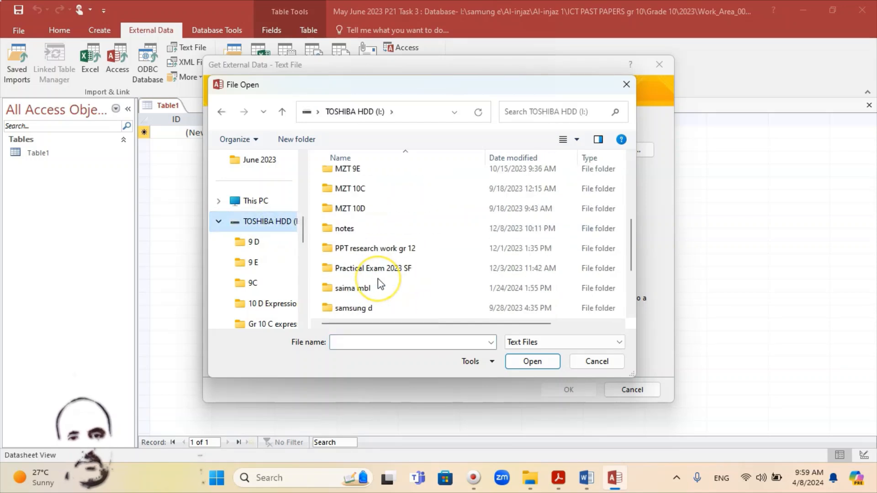
double_click(363, 269)
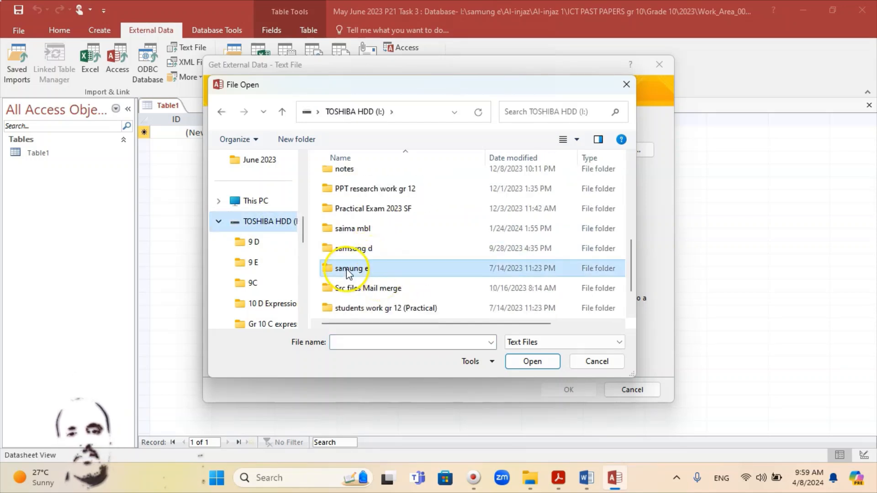
double_click(348, 178)
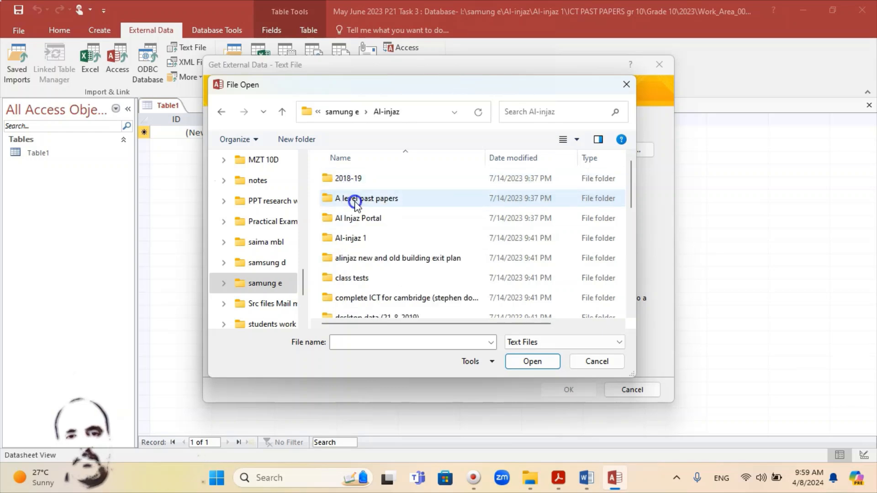
click(356, 242)
double_click(356, 242)
scroll(361, 274, down, 2)
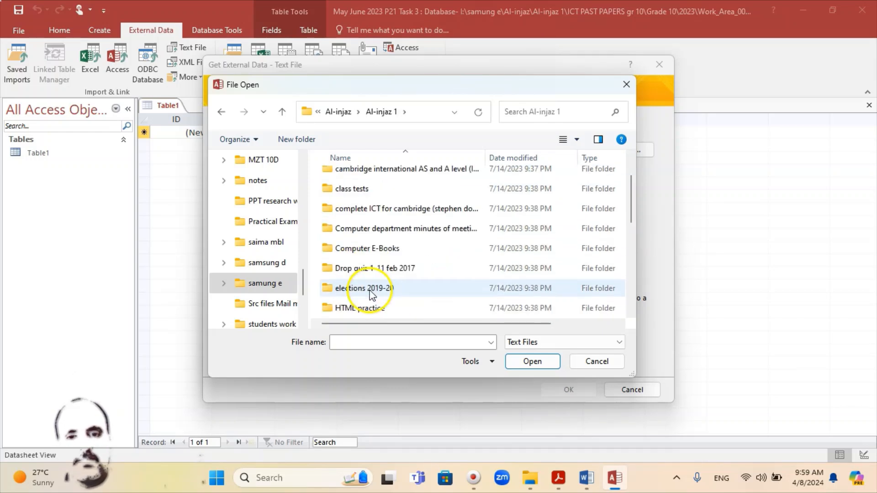
double_click(365, 297)
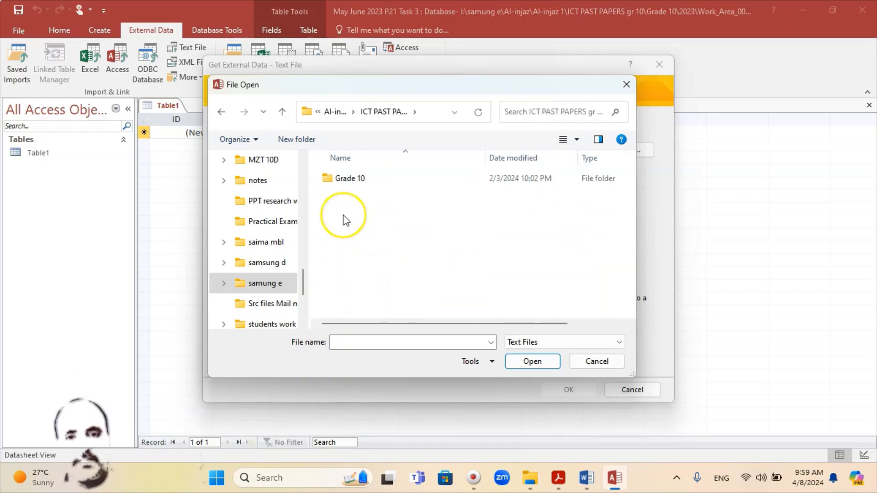
Open the 06_0417_21 Confidential Source Files June 2023 folder inside Grade 10, 2023, Work_Area_0010
double_click(340, 179)
scroll(374, 278, down, 1)
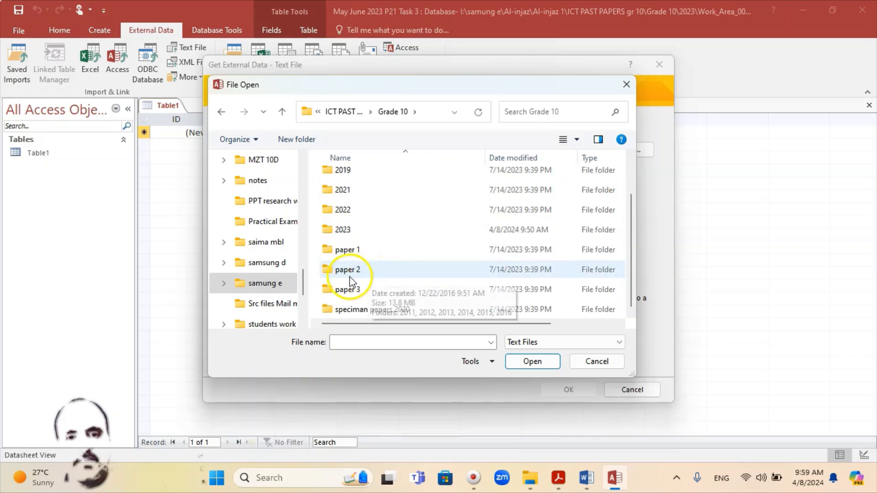
click(347, 231)
double_click(347, 230)
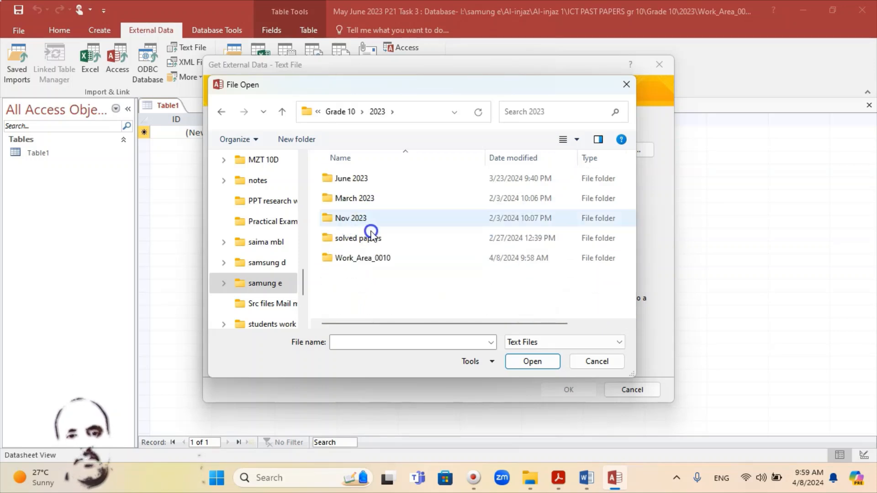
click(343, 259)
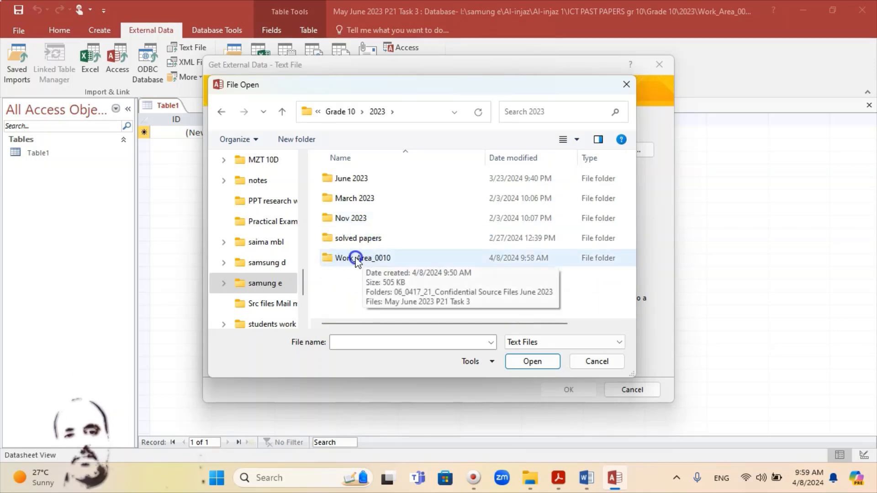
double_click(355, 258)
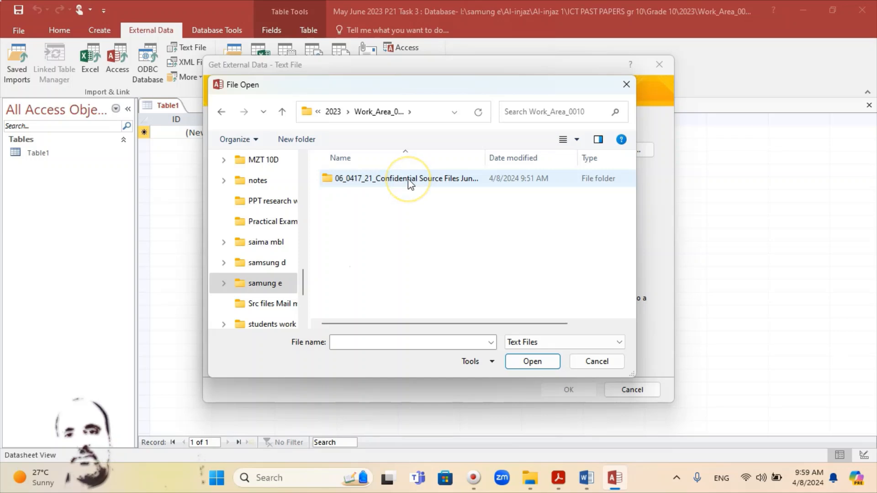
click(407, 179)
double_click(407, 179)
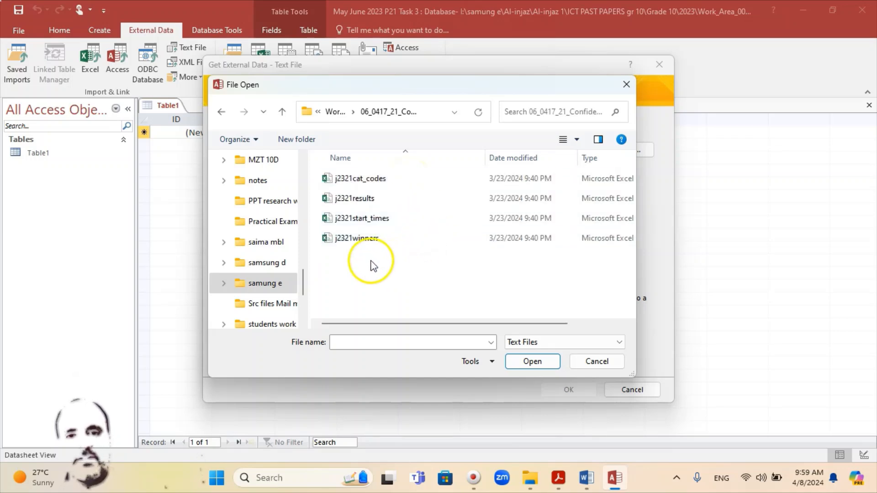
Check the required file name in the exam paper and import j2321results into a new table in the current database
click(562, 488)
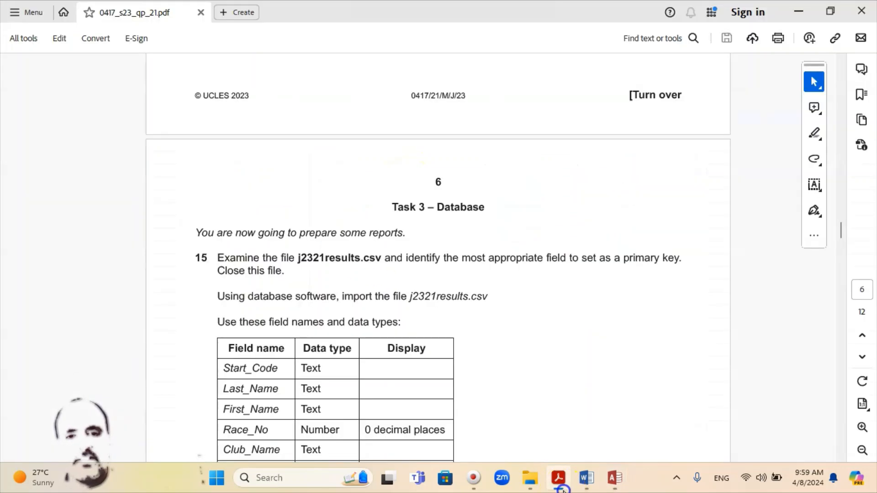
click(558, 478)
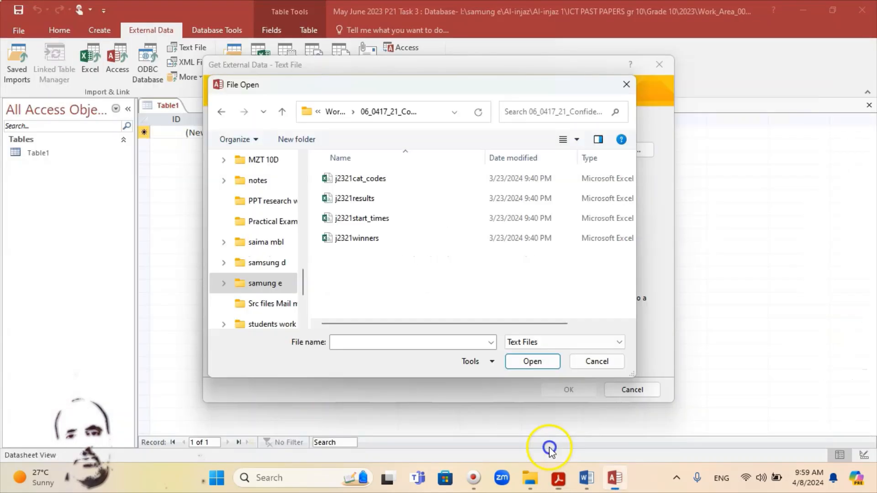
click(344, 200)
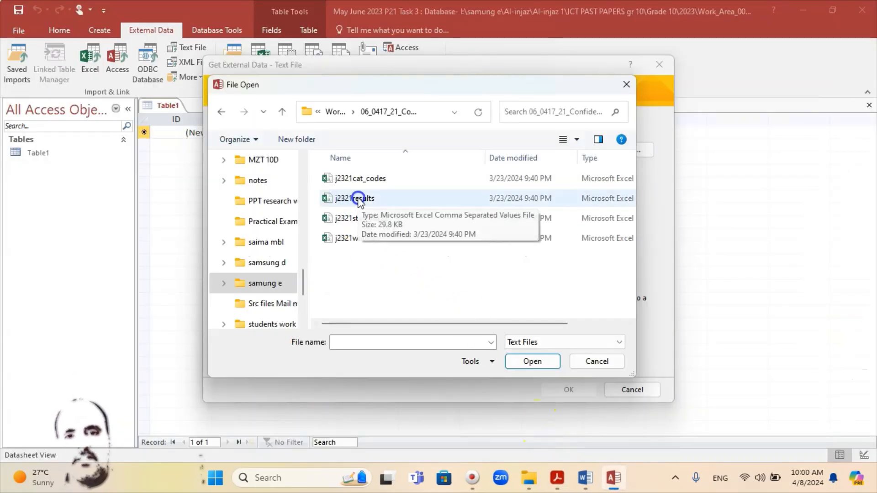
double_click(357, 200)
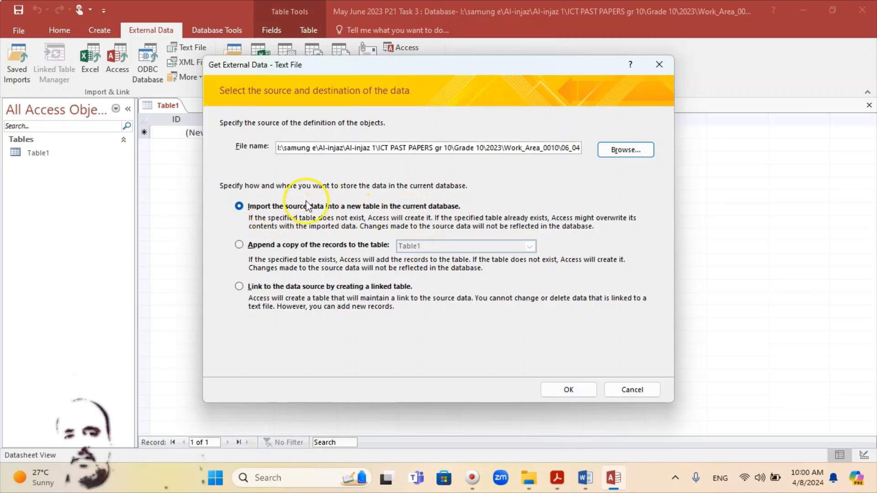
click(568, 389)
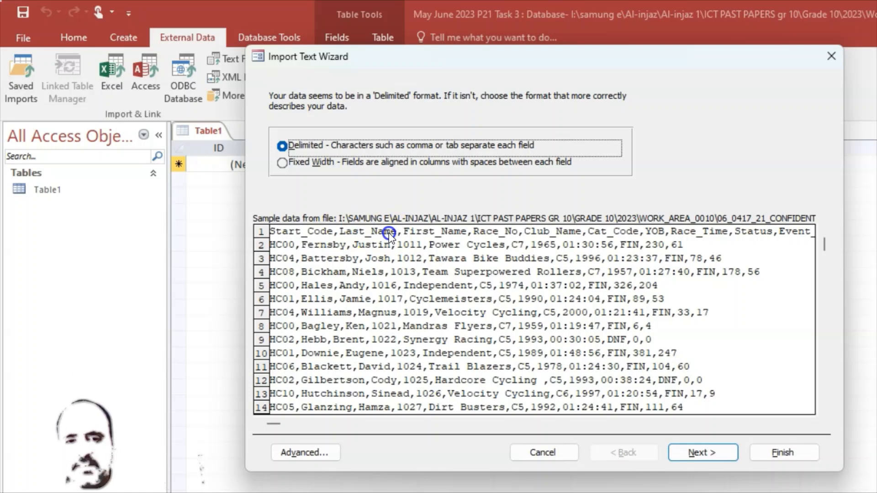
Keep the Delimited format with the comma delimiter and set the first row to contain field names
click(708, 452)
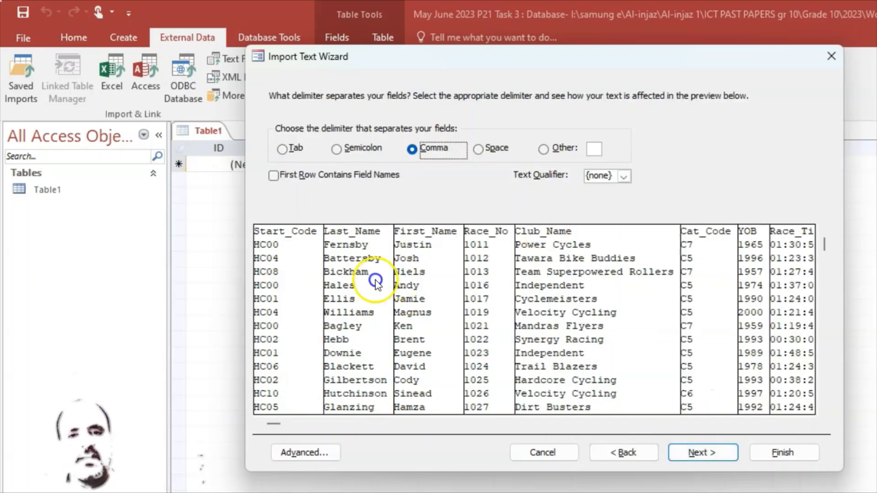
click(273, 177)
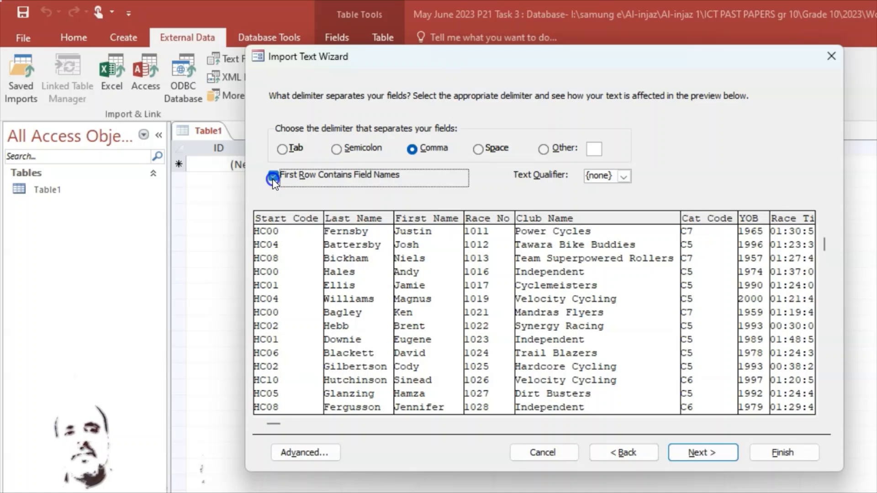
click(273, 177)
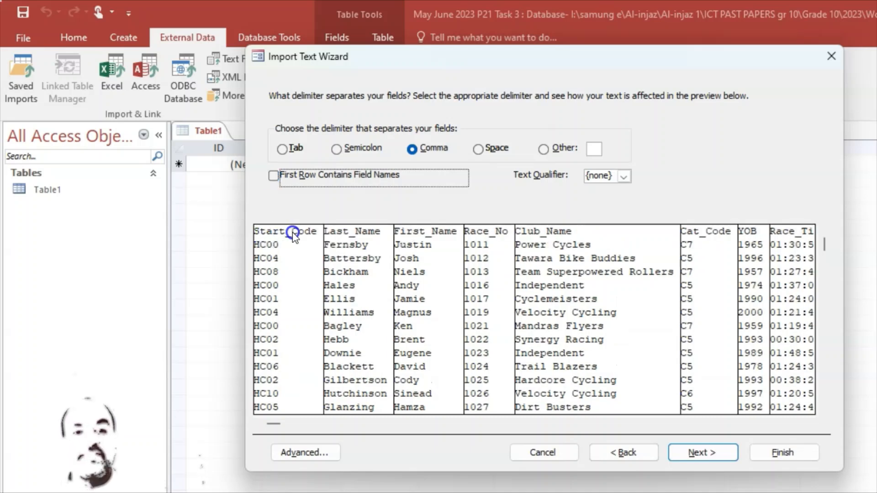
click(273, 176)
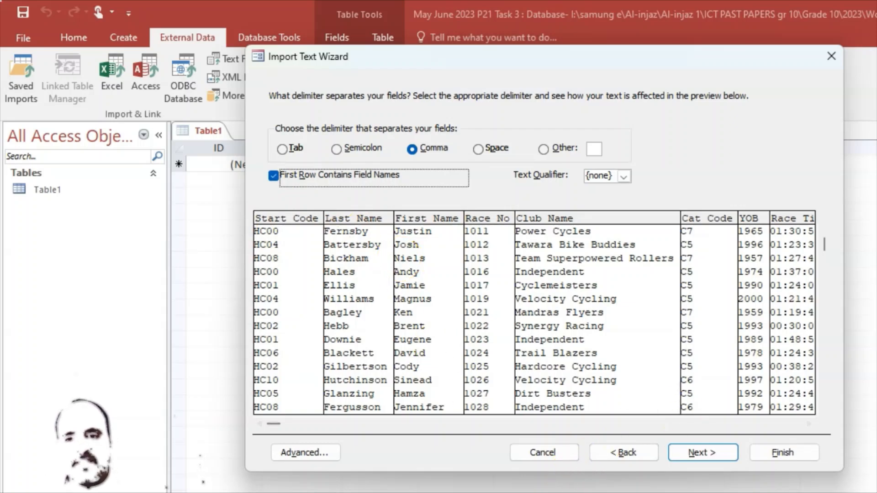
Compare the exam paper's required field names with the import preview and continue to the field options
click(726, 492)
scroll(507, 446, down, 3)
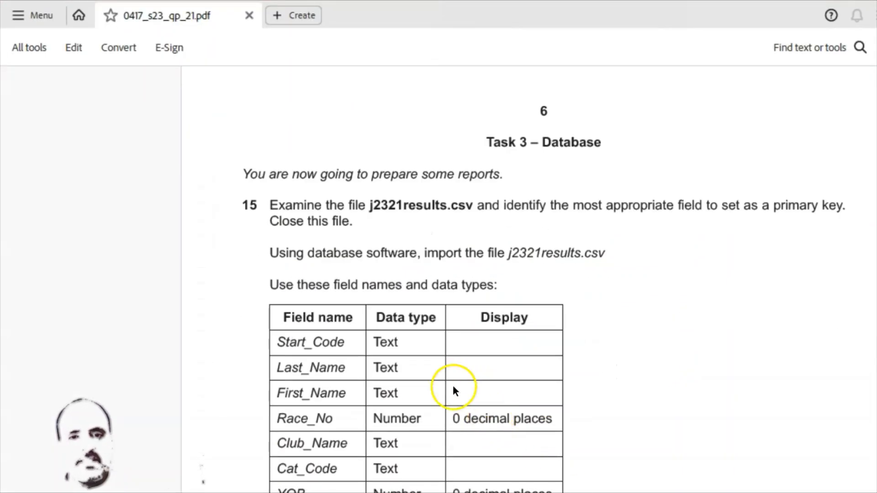
scroll(407, 301, down, 2)
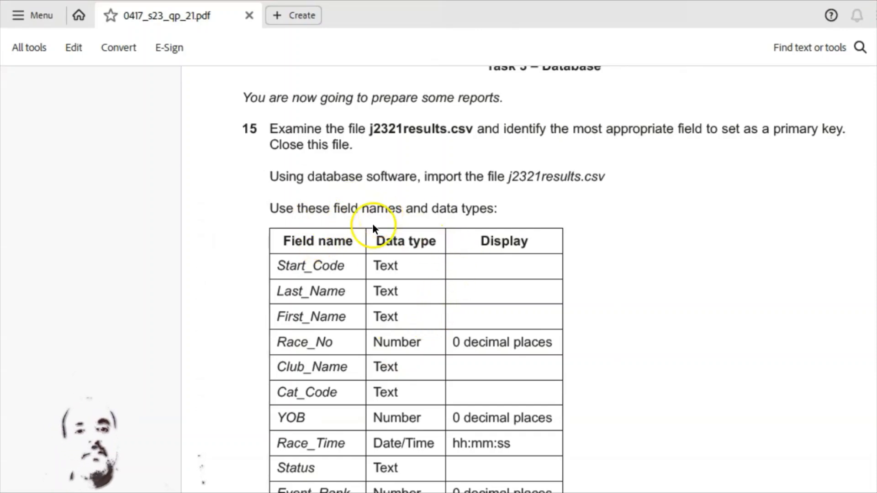
scroll(326, 219, down, 1)
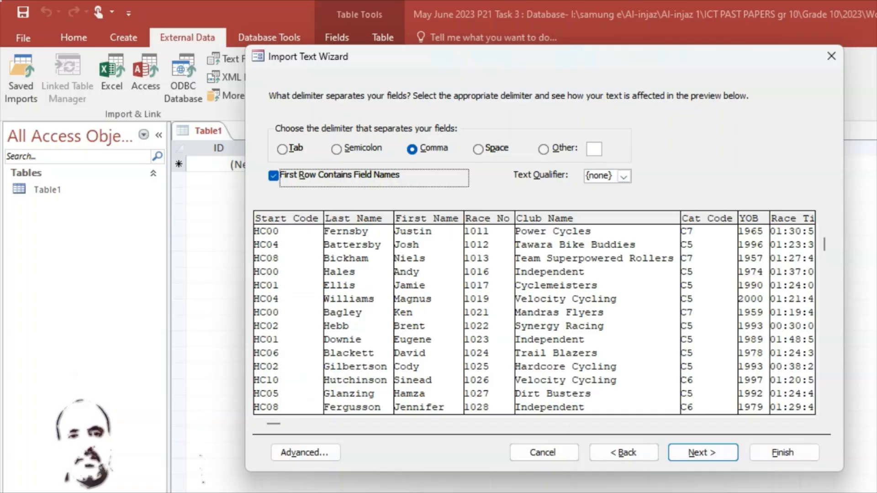
click(277, 218)
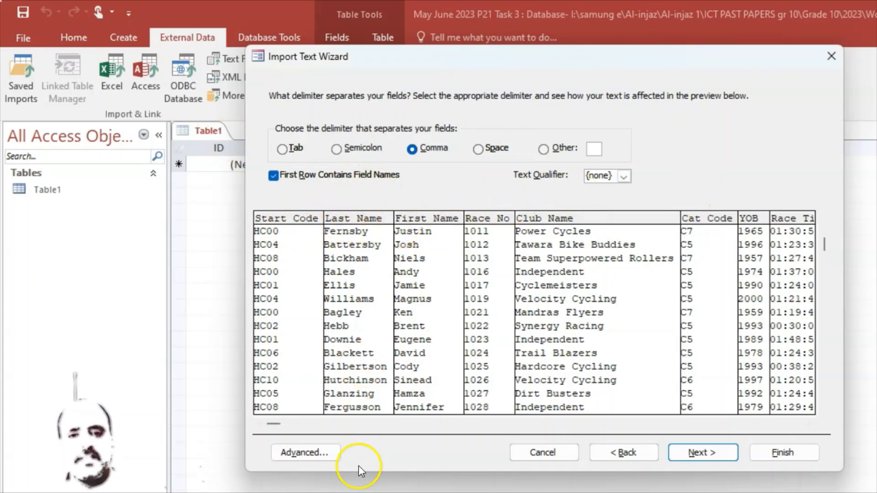
click(706, 454)
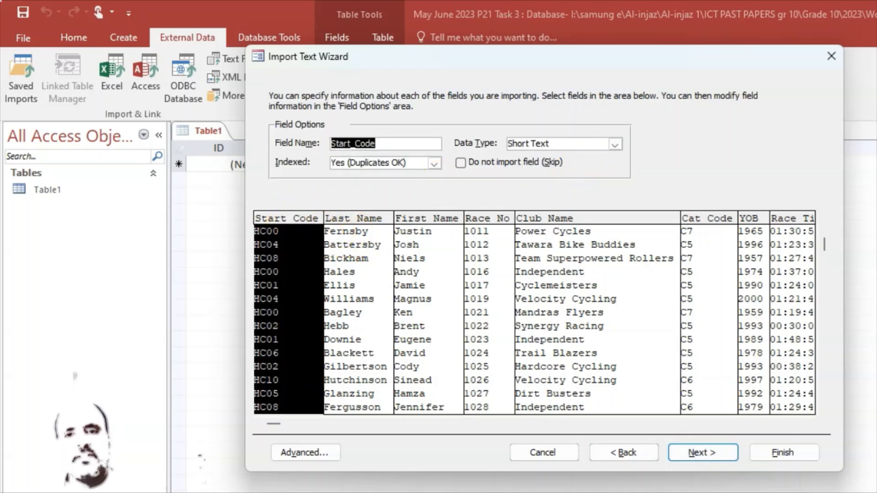
Check the data types of the Last_Name, First_Name and Race_No fields against the exam paper's field table
click(353, 218)
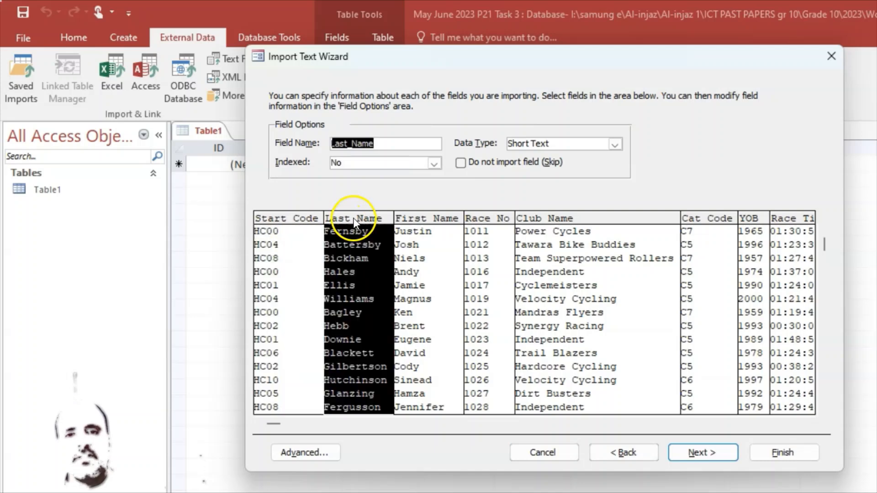
click(429, 218)
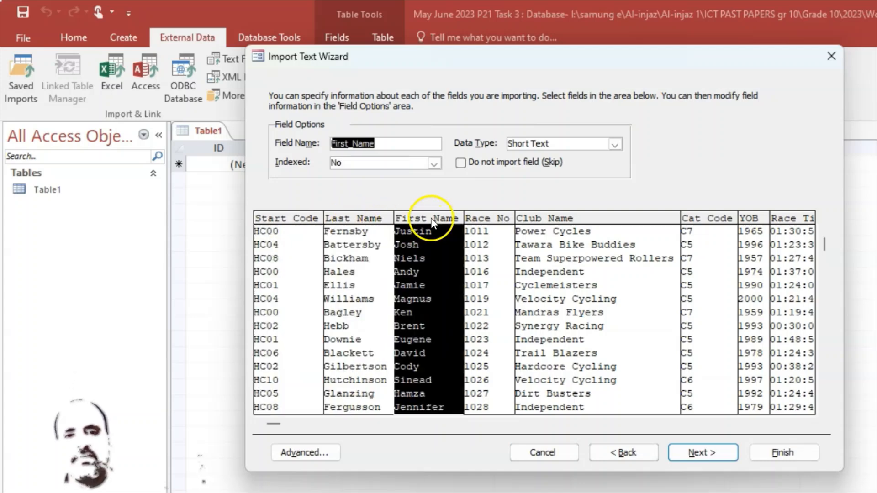
click(502, 223)
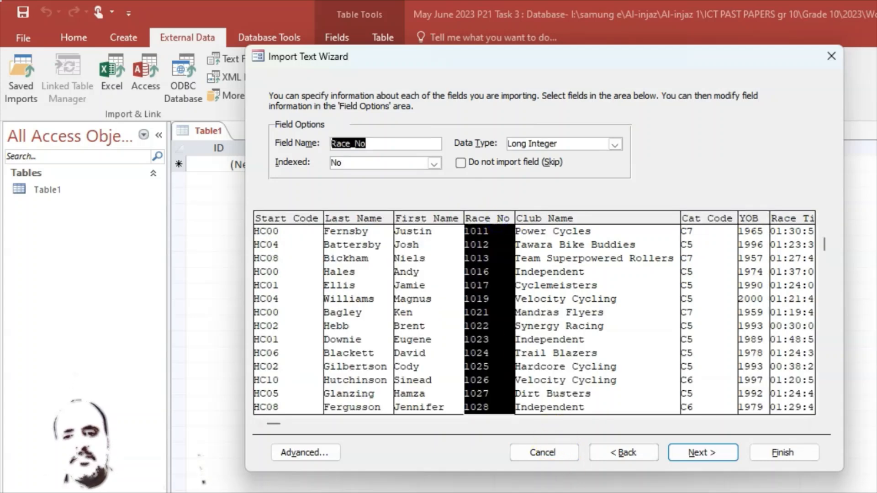
key(alt+Tab)
key(alt+Tab)
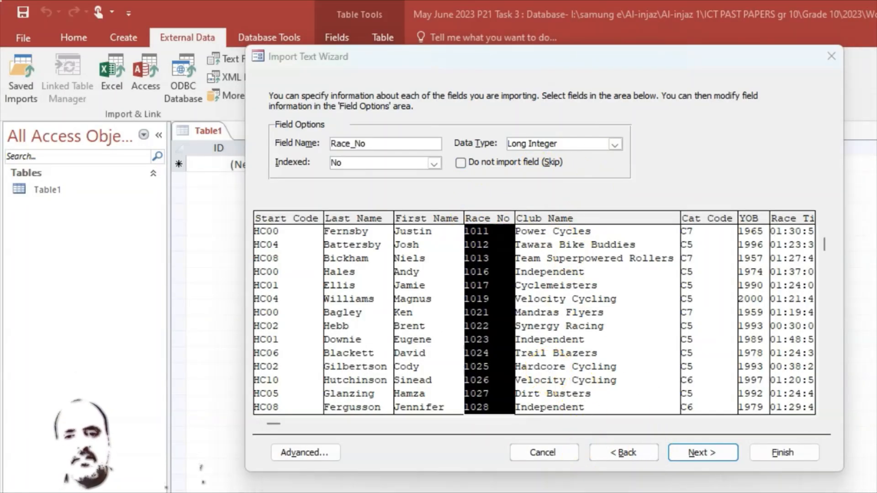
key(alt+Tab)
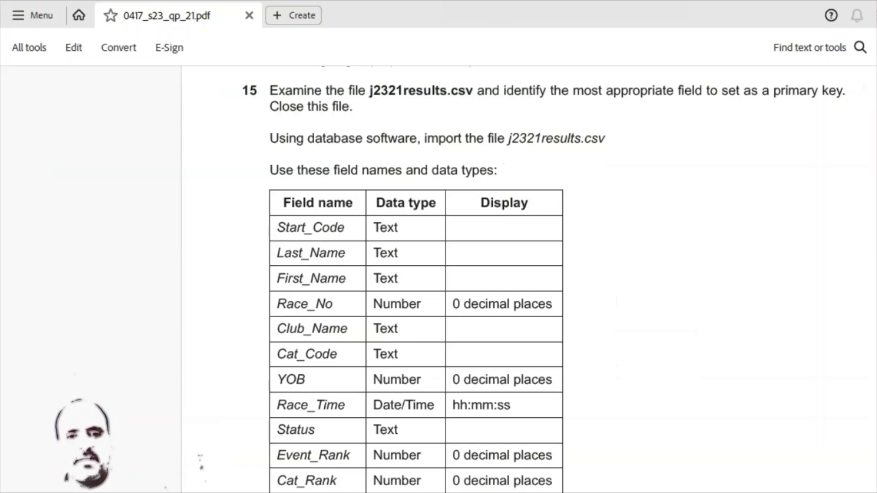
Check the data types of the Club_Name, Cat_Code, YOB and Race_Time fields against the exam paper's field table
key(alt+Tab)
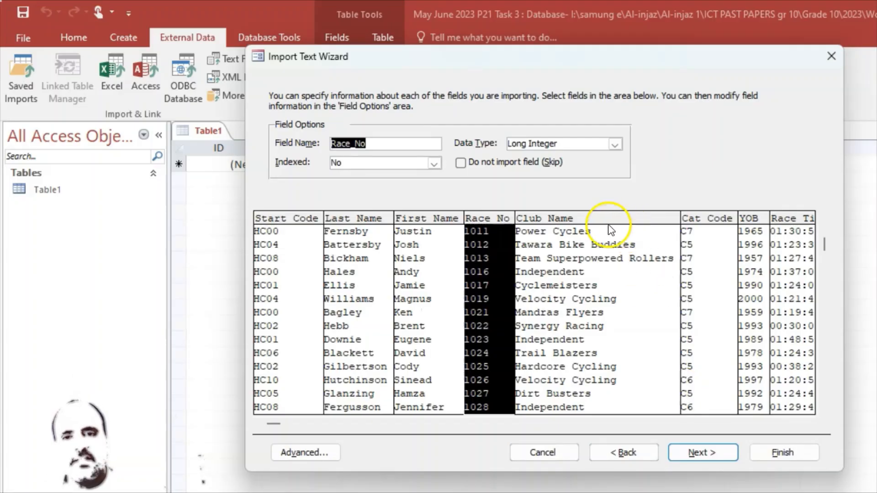
click(580, 219)
click(711, 223)
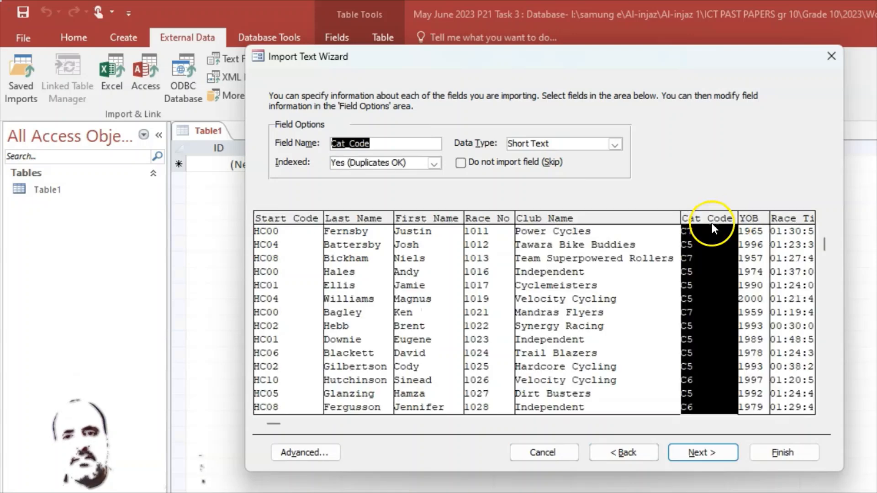
click(747, 218)
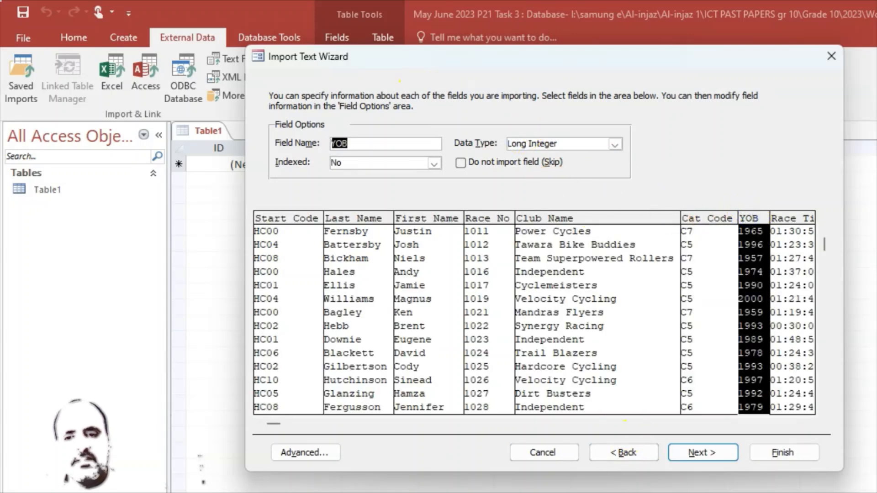
click(692, 491)
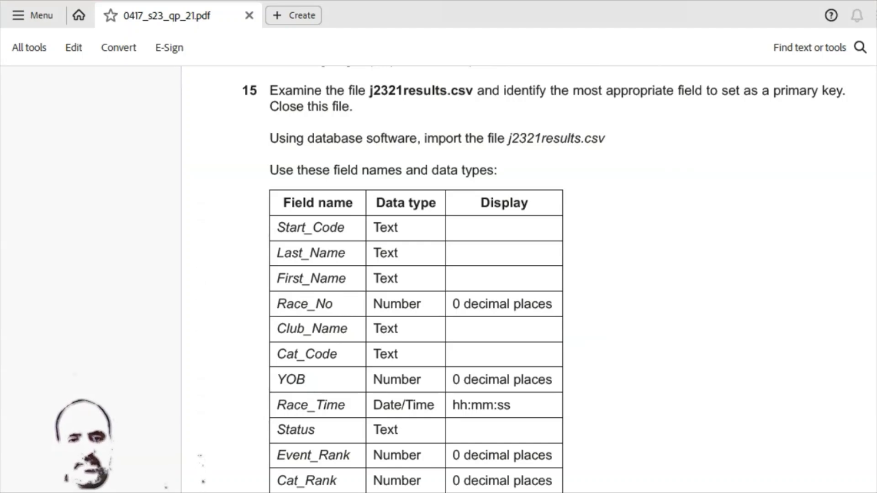
click(731, 491)
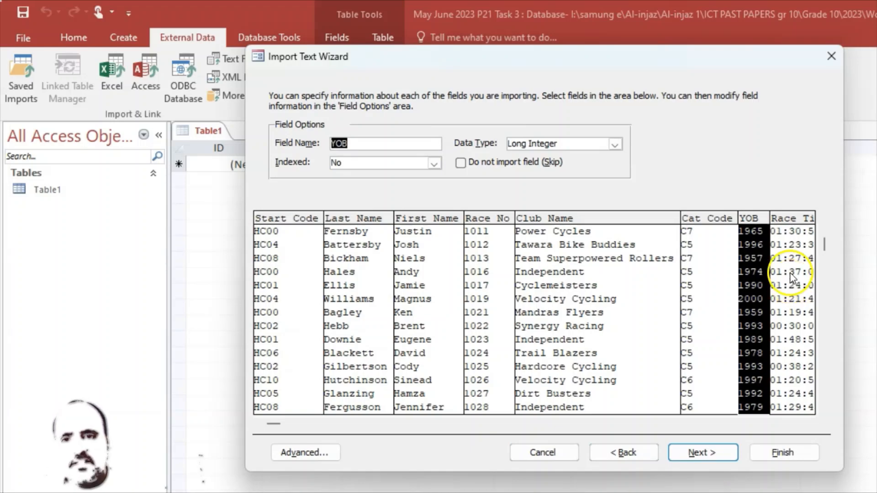
click(790, 225)
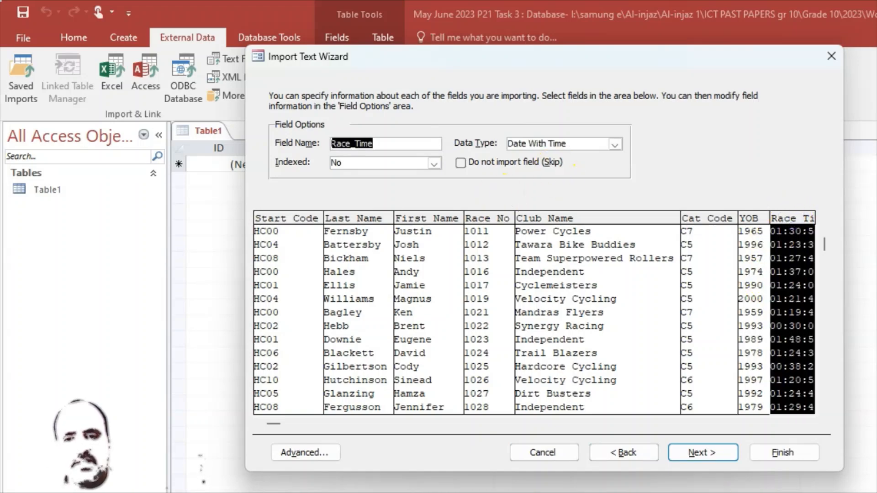
key(alt+Tab)
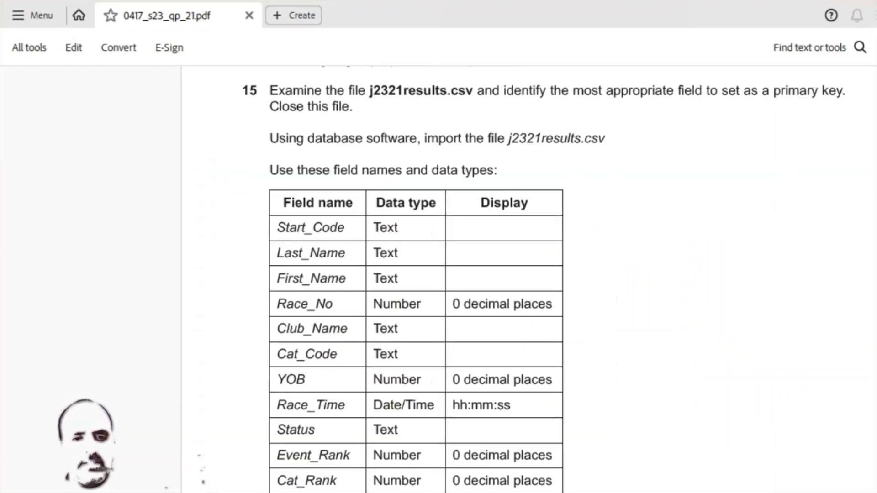
key(alt+Tab)
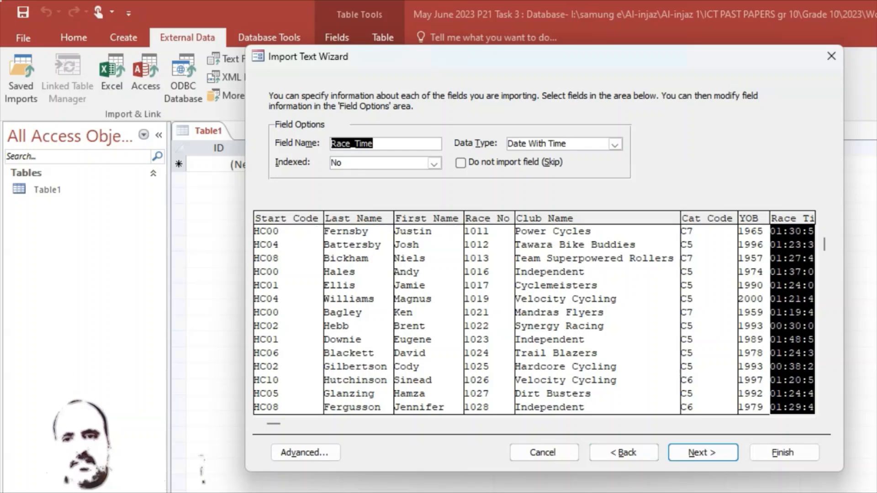
Check the data types of the Status, Event_Rank and Cat_Rank fields in the import preview
drag(278, 423, 303, 423)
click(809, 424)
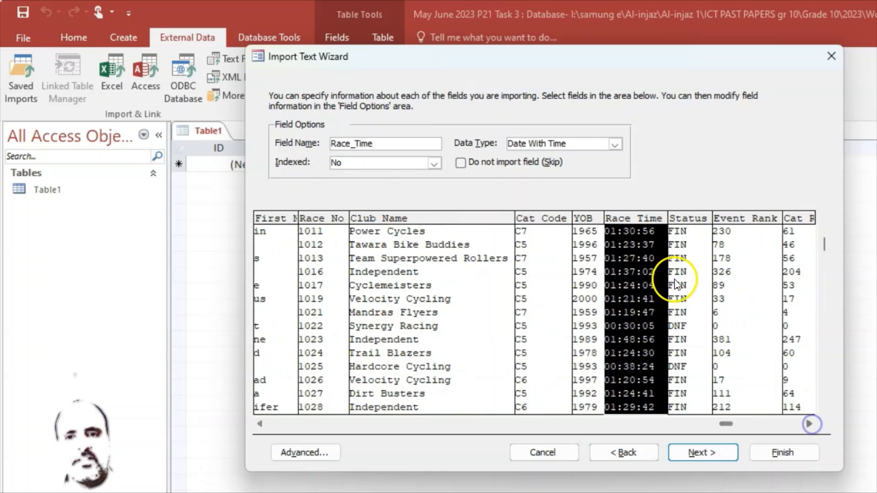
click(687, 220)
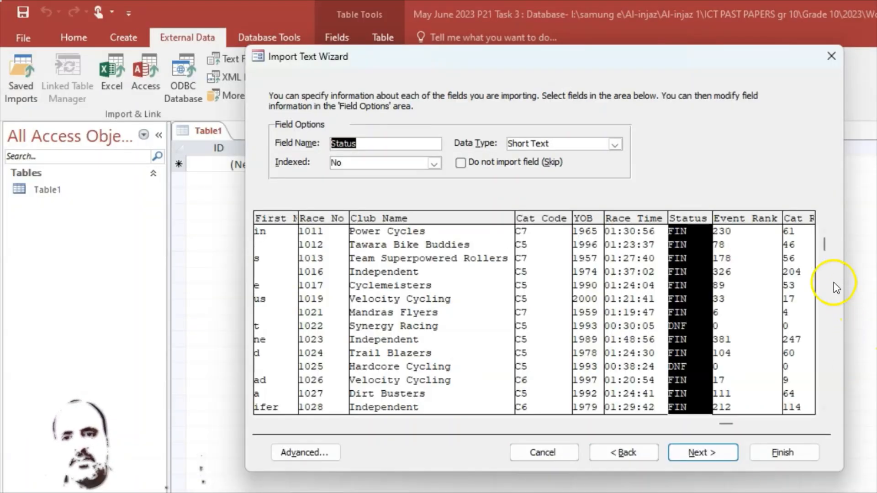
click(751, 218)
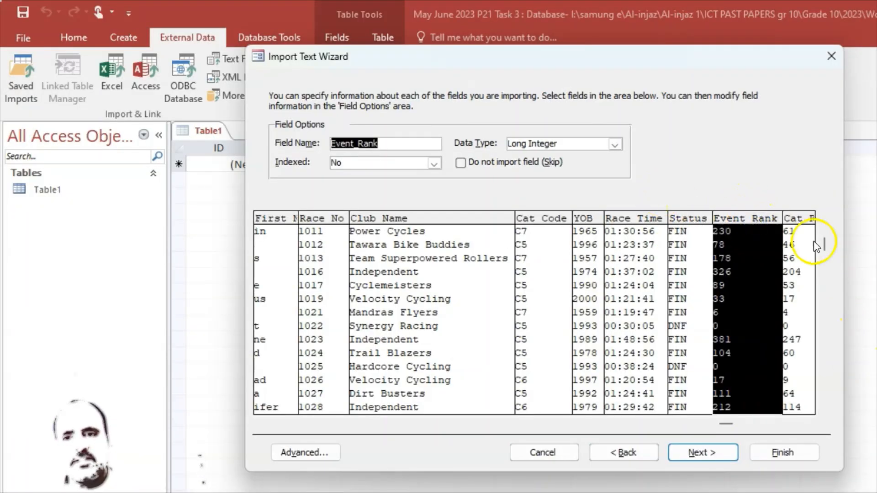
click(794, 223)
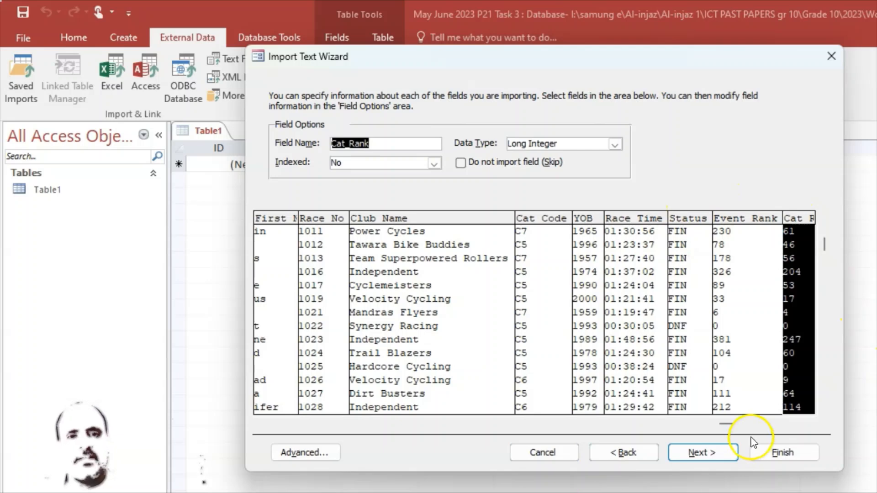
drag(730, 427, 233, 406)
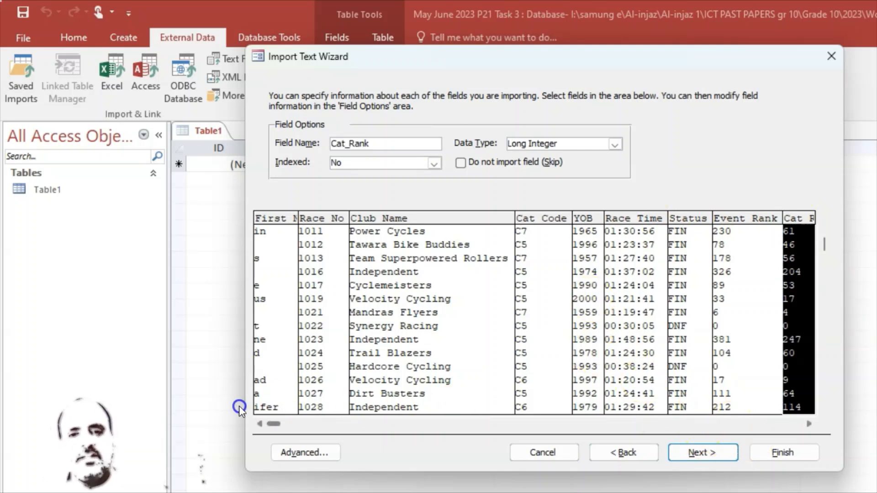
Choose Race_No as the new table's own primary key and continue to the final import page
click(701, 455)
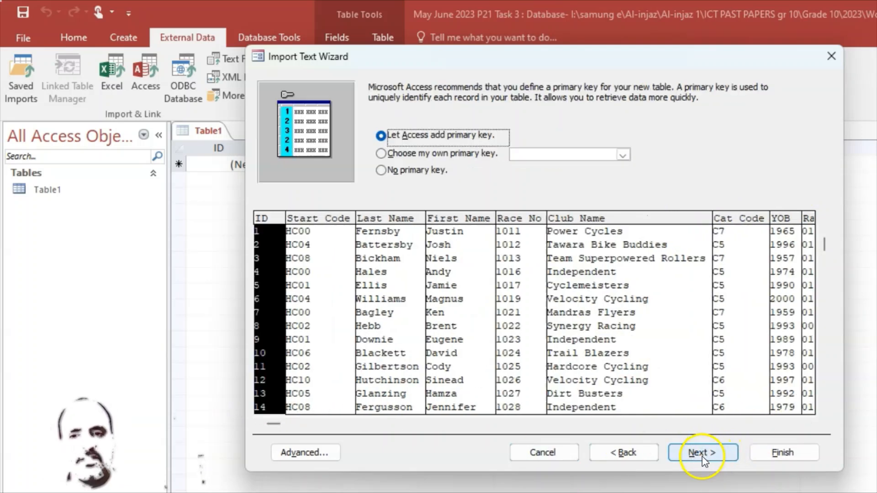
click(381, 154)
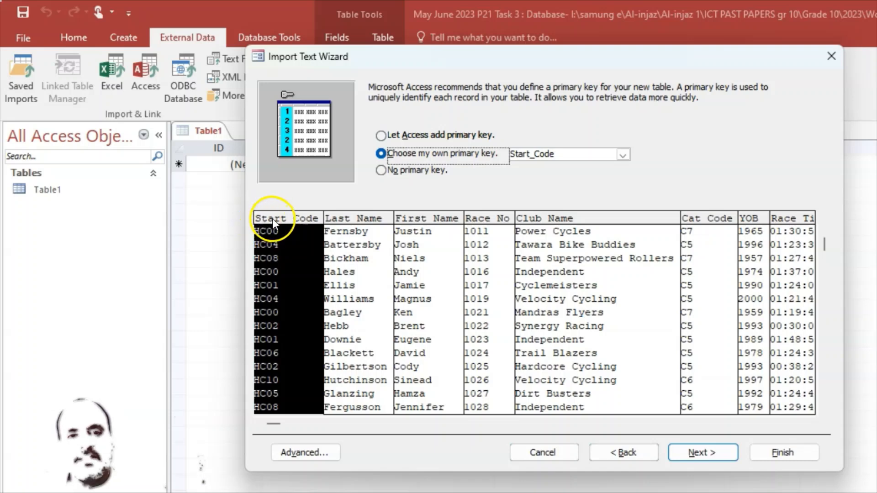
click(489, 220)
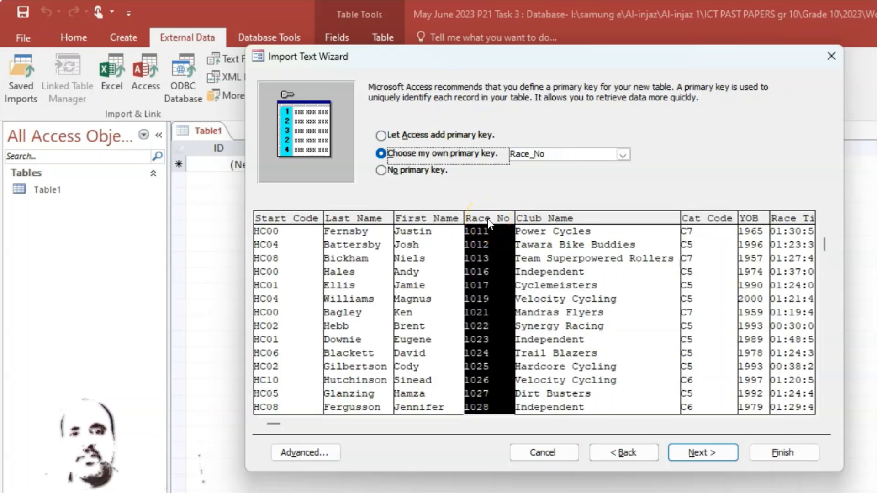
click(706, 453)
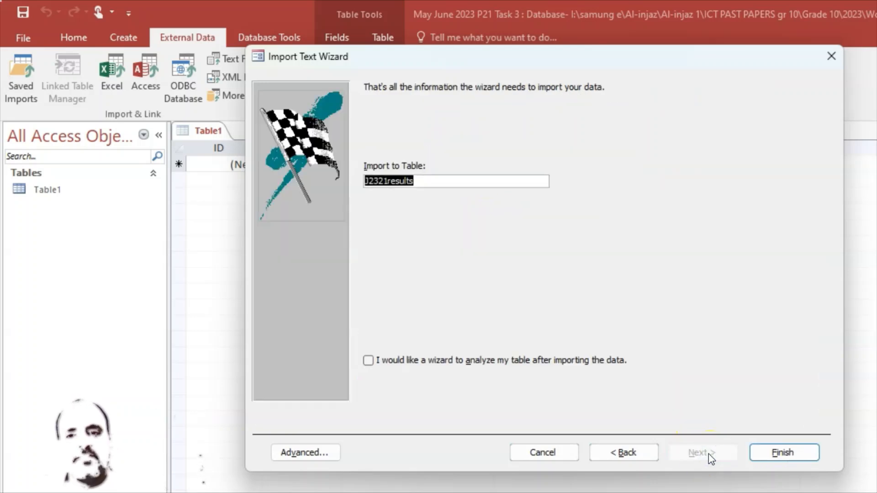
Finish the import into the table J2321results and close the import dialog without saving the import steps
click(789, 454)
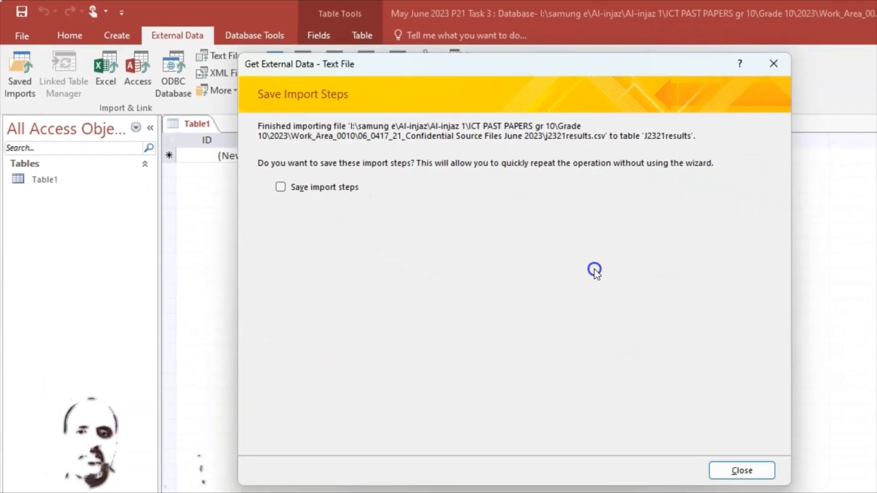
click(726, 454)
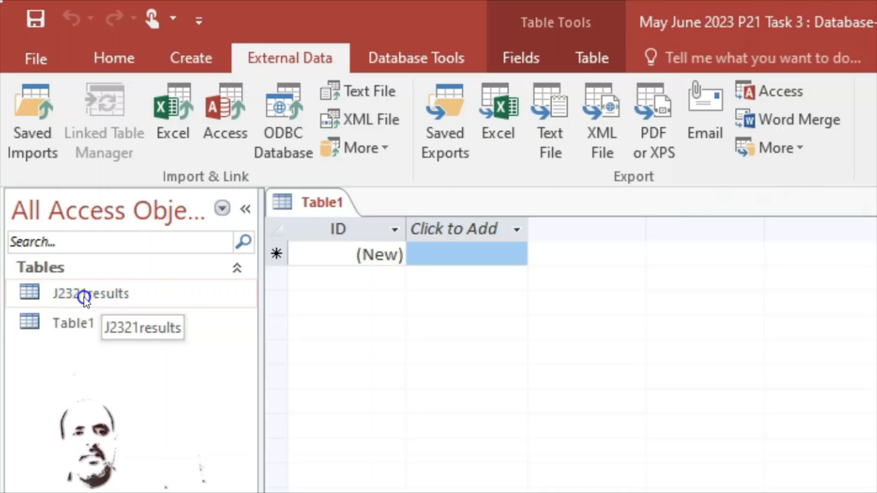
click(87, 374)
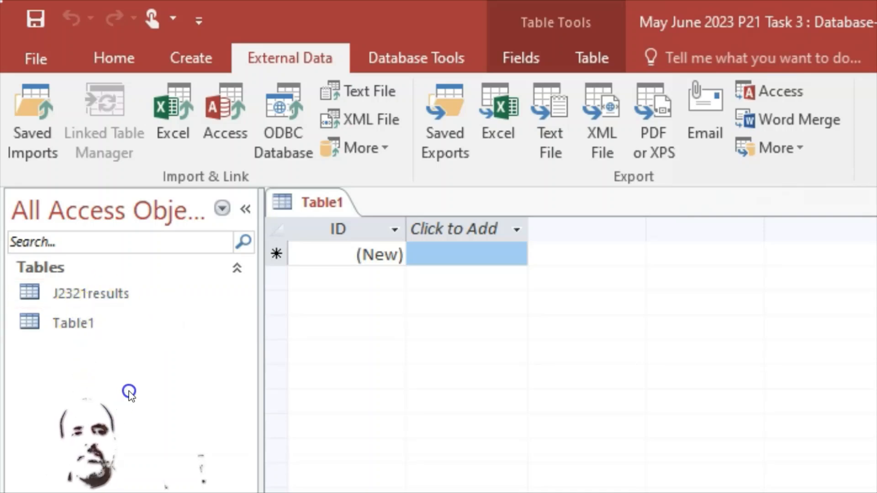
Open the J2321results table and compare its records and Race_Time display with the exam paper's field table
double_click(84, 293)
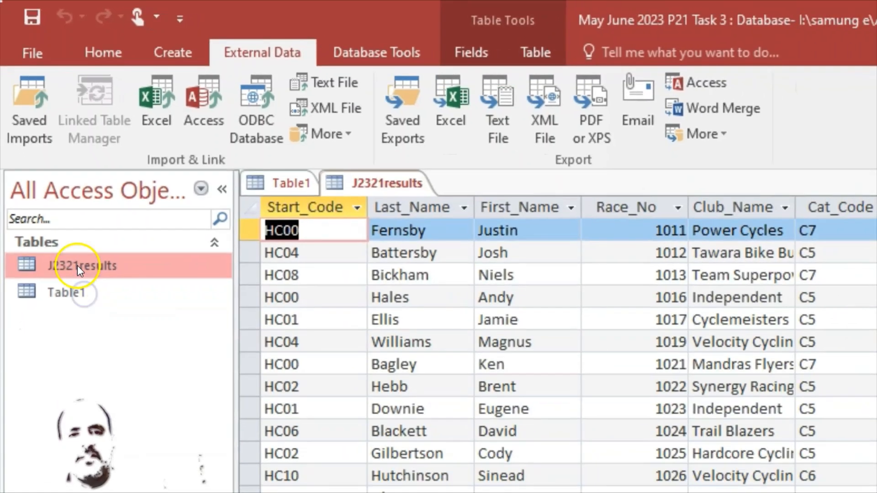
scroll(625, 247, down, 9)
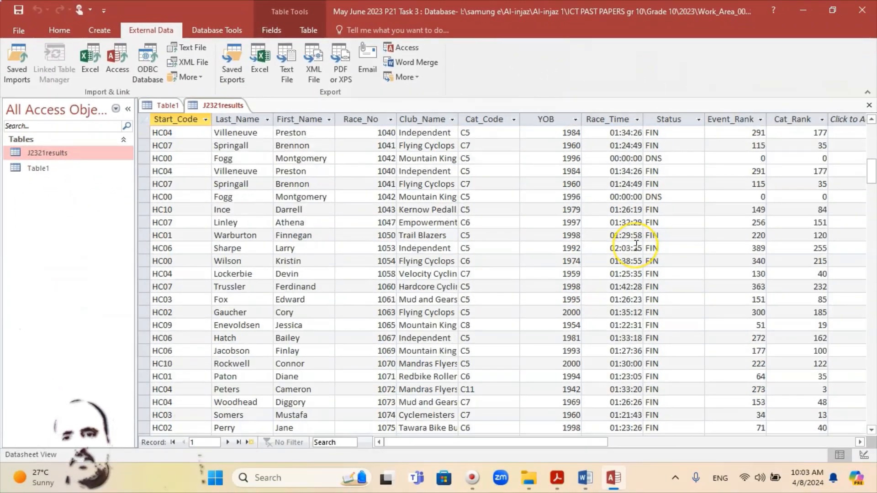
scroll(636, 244, up, 10)
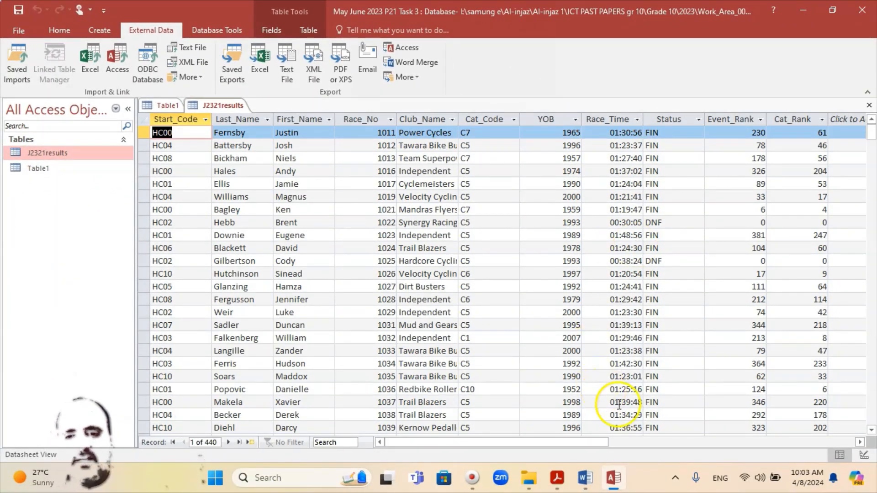
mouse_move(616, 477)
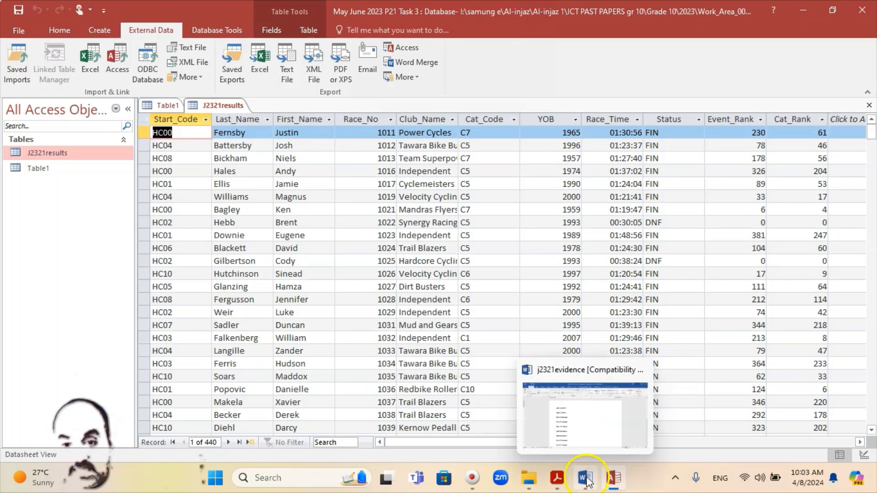
click(558, 485)
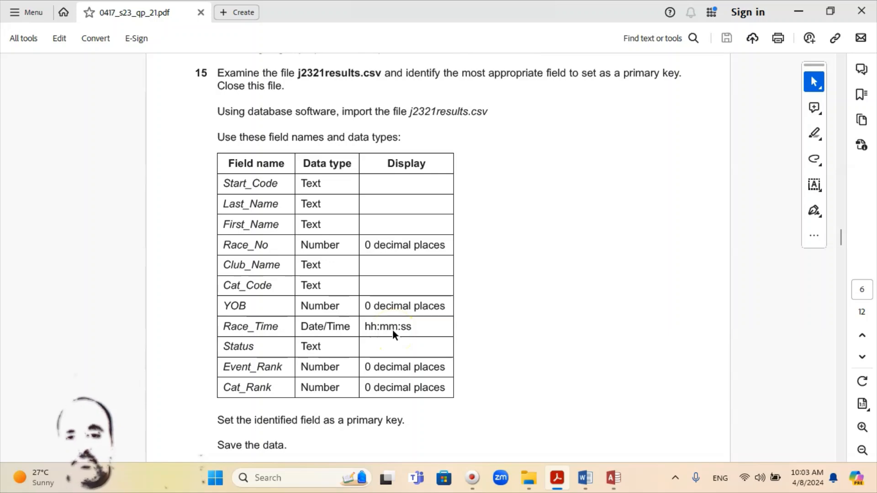
click(545, 445)
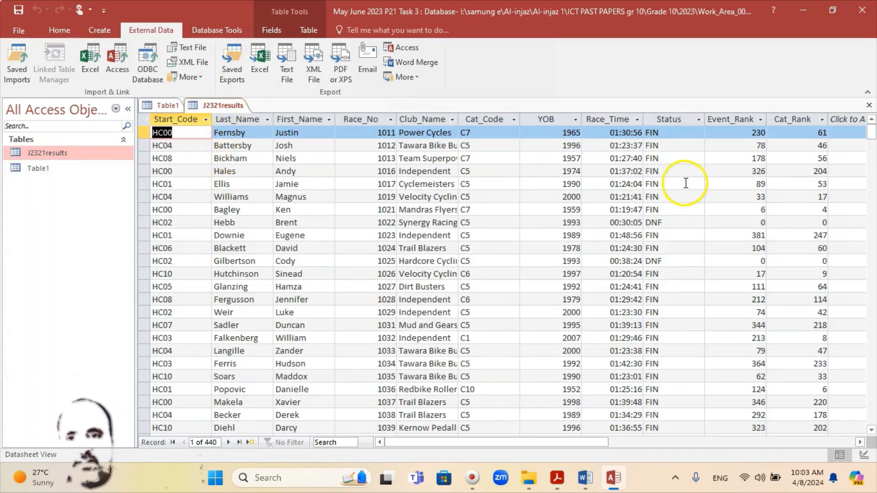
click(620, 133)
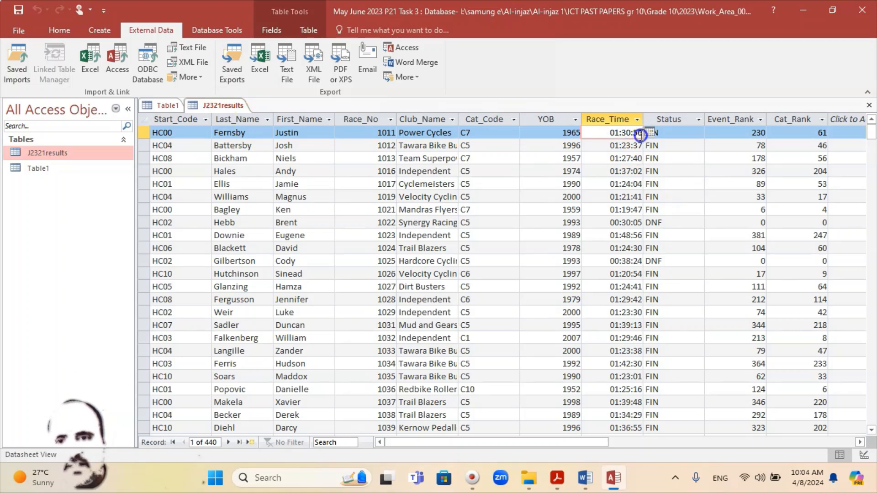
Close the J2321results datasheet and open the table in Design View
right_click(221, 106)
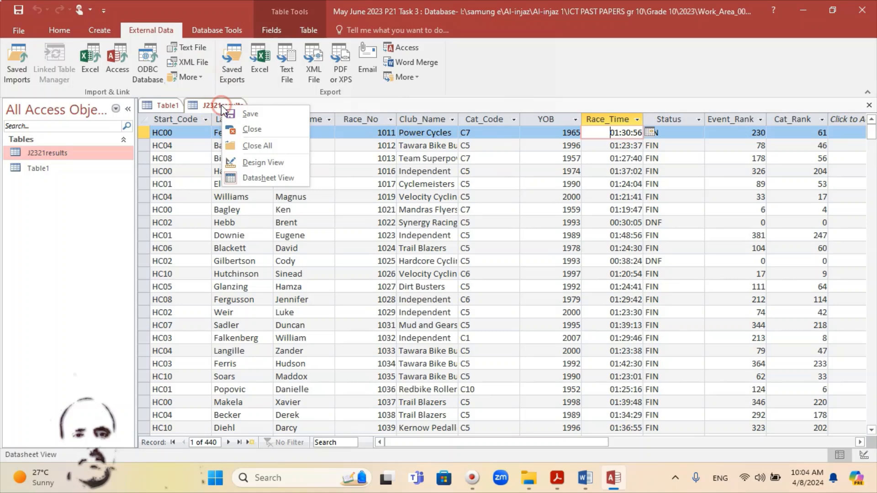
click(252, 129)
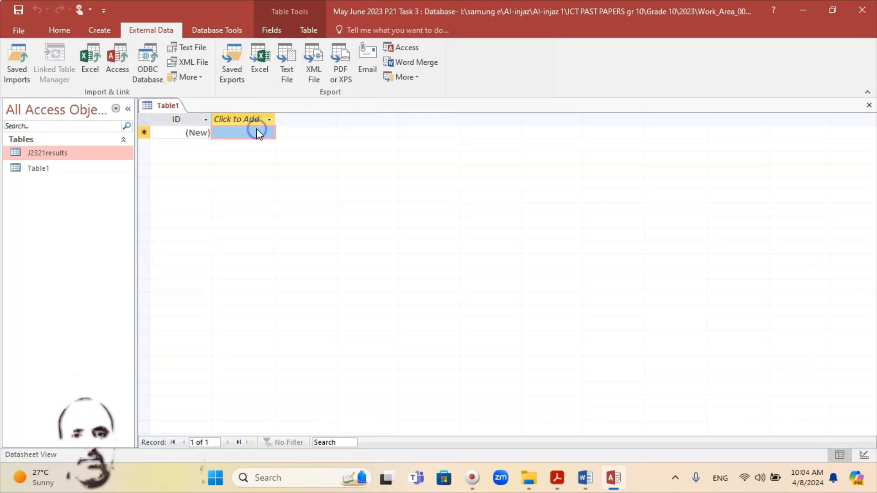
right_click(46, 153)
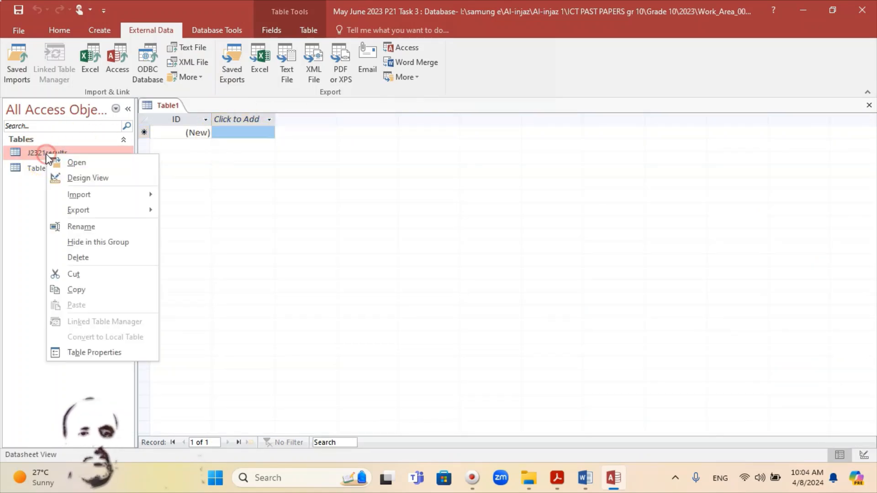
click(77, 176)
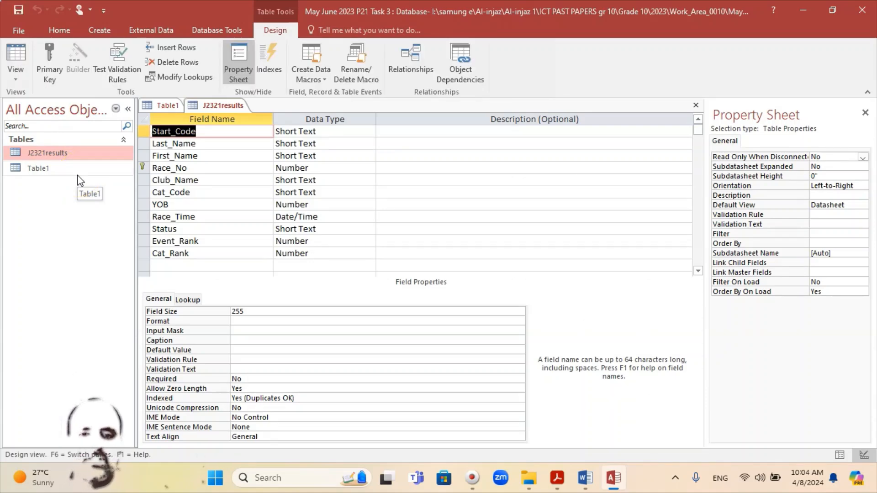
Check the display requirements in the exam paper's field table and set the Race_No field's Decimal Places to 0
click(558, 484)
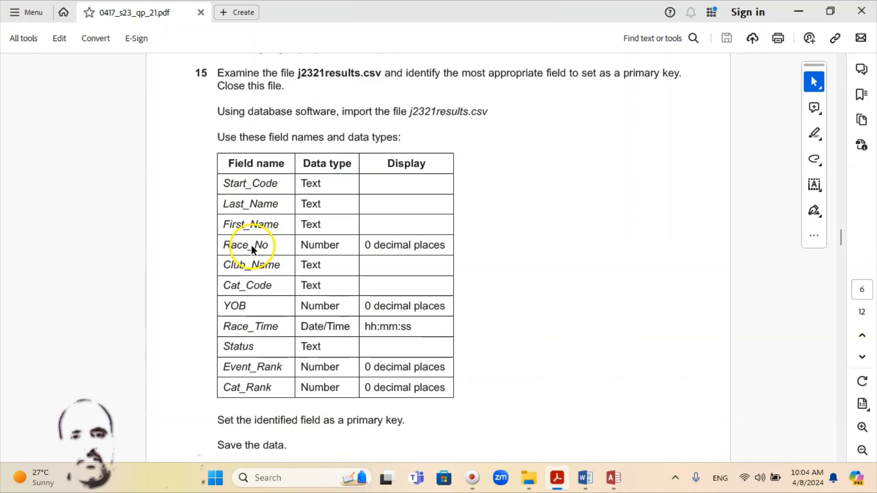
click(558, 485)
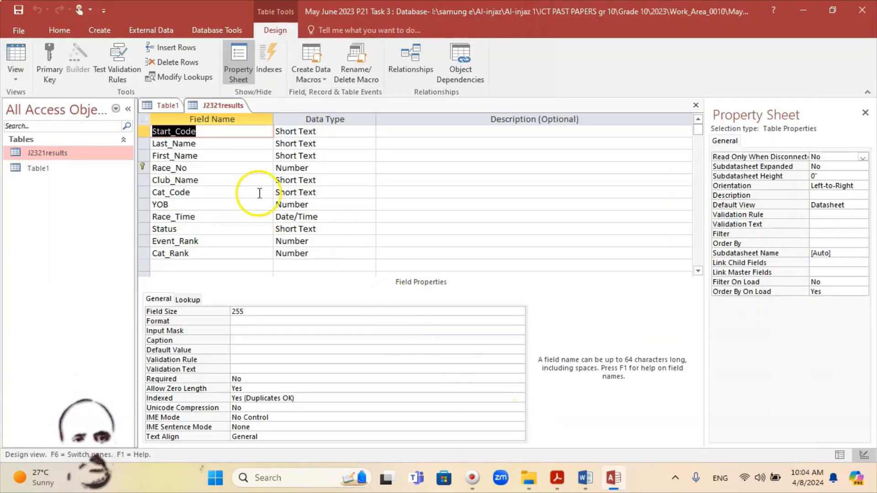
click(192, 166)
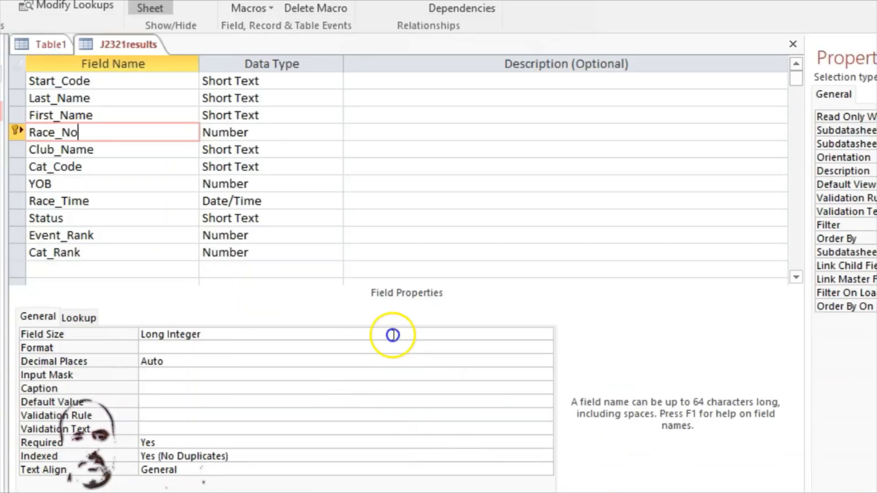
click(436, 349)
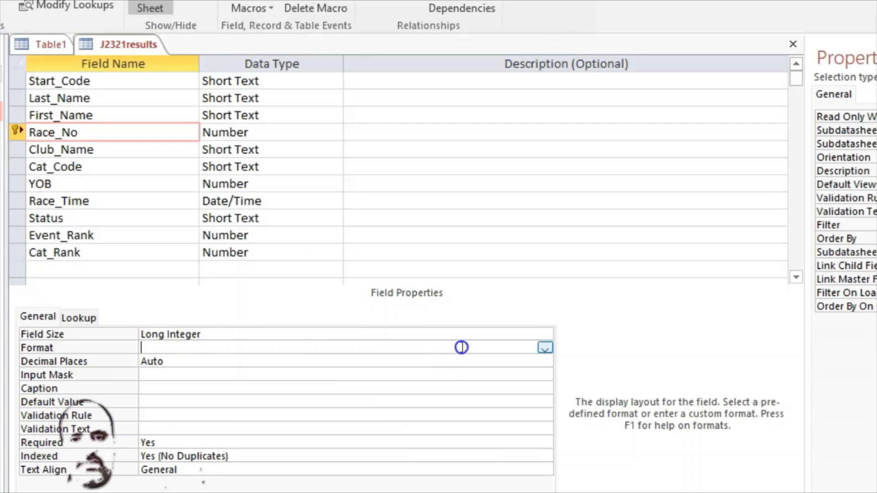
click(545, 347)
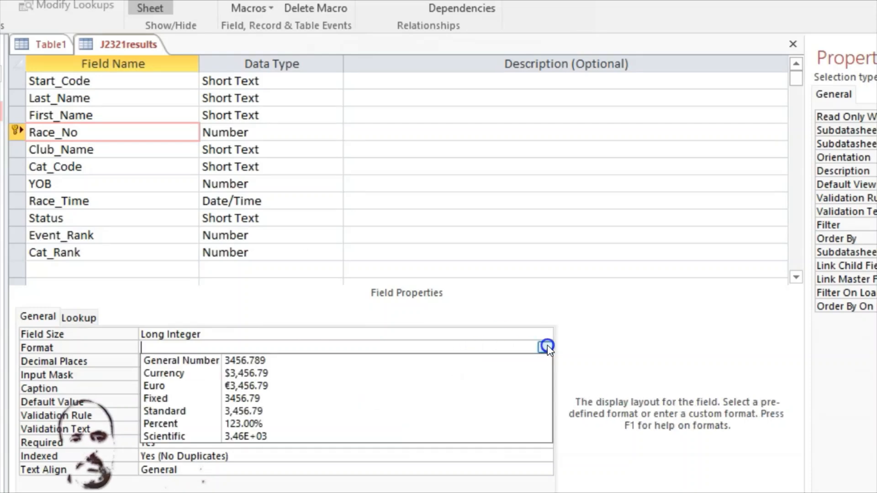
click(546, 347)
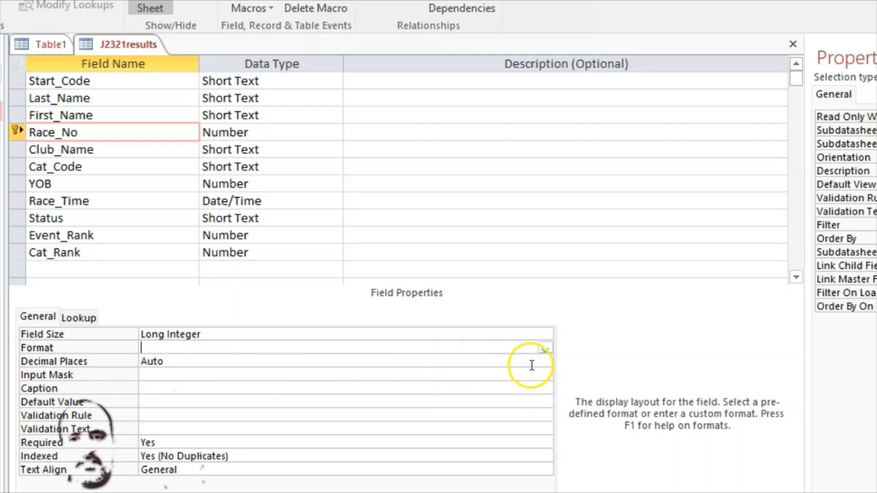
click(545, 361)
click(545, 361)
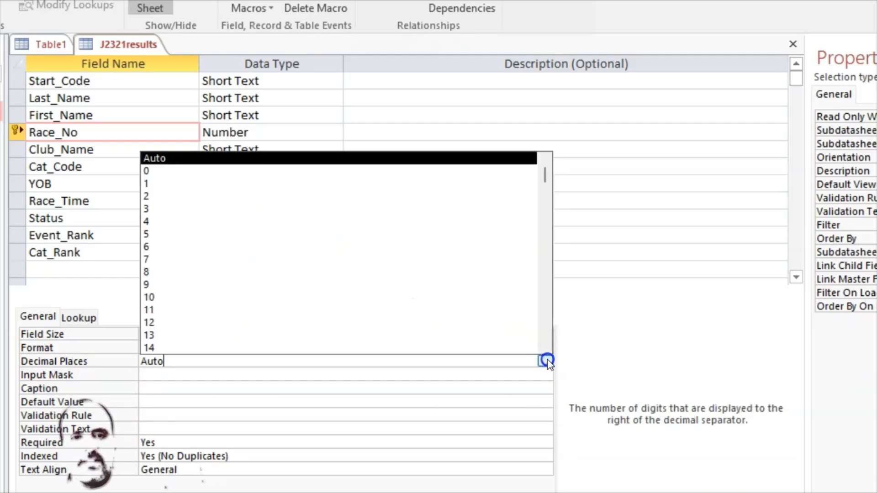
click(163, 171)
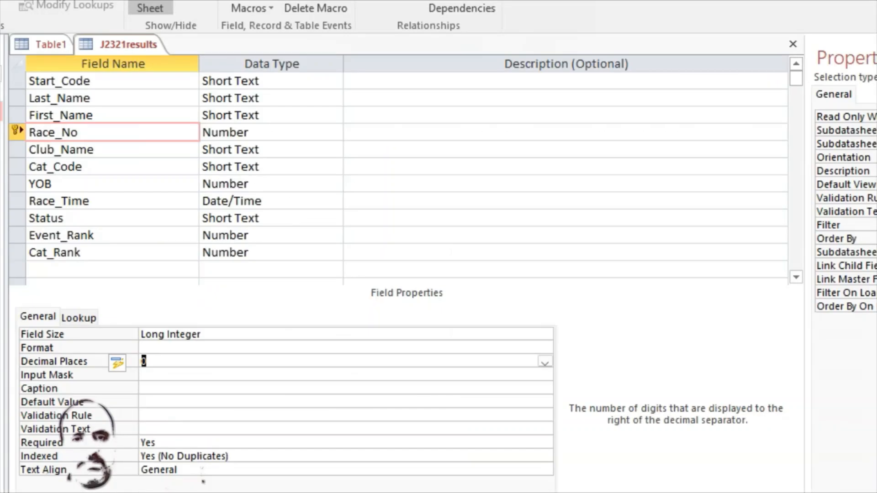
Set the YOB field's Decimal Places property to 0
click(79, 188)
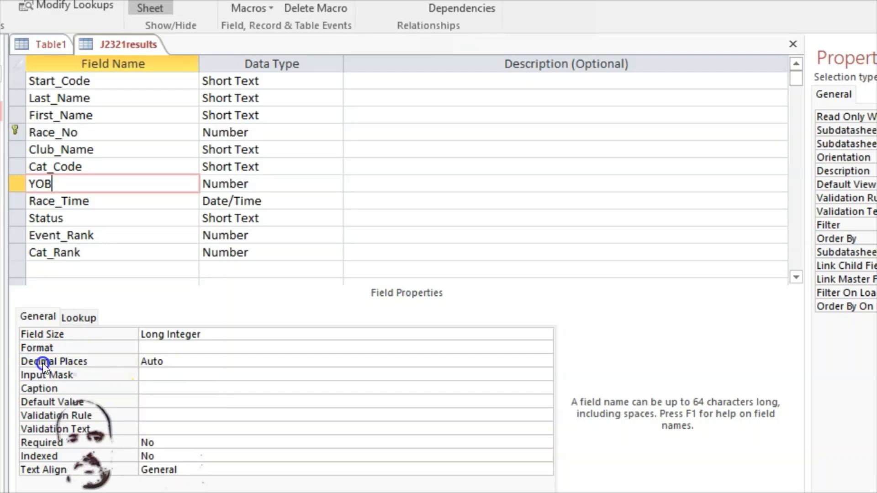
click(307, 359)
click(544, 361)
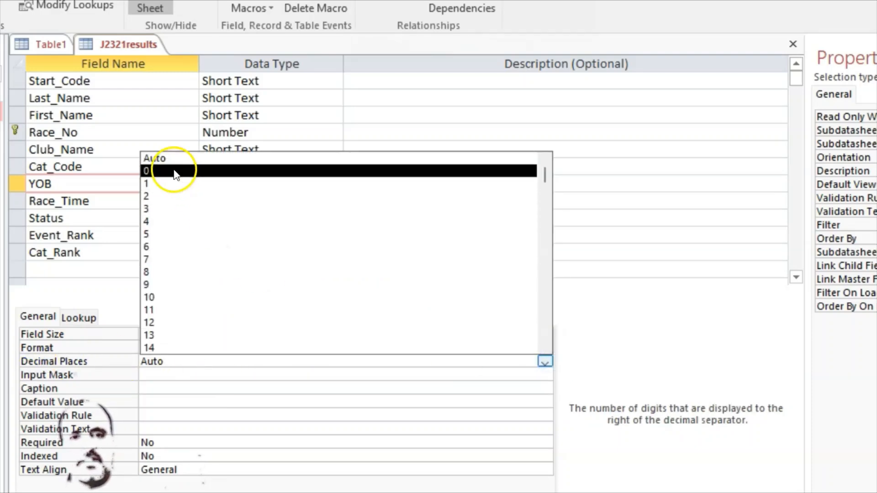
click(176, 170)
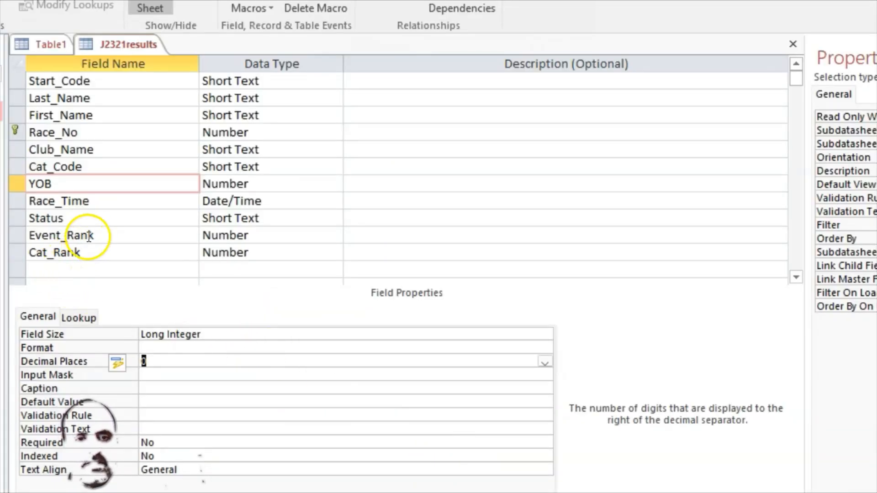
Set the Event_Rank field's Decimal Places property to 0
click(89, 237)
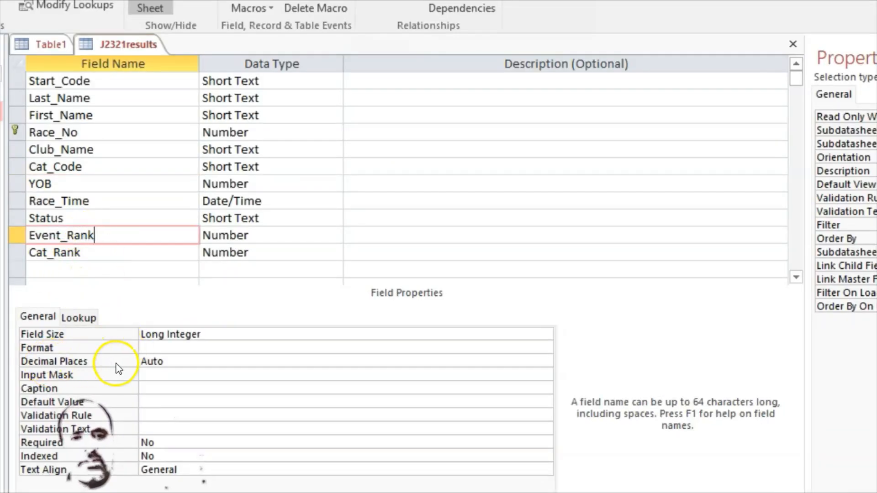
click(182, 361)
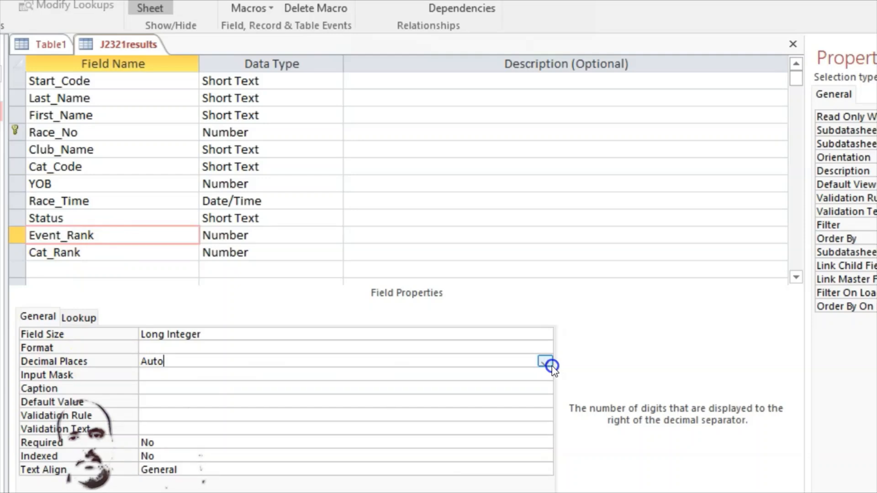
click(544, 362)
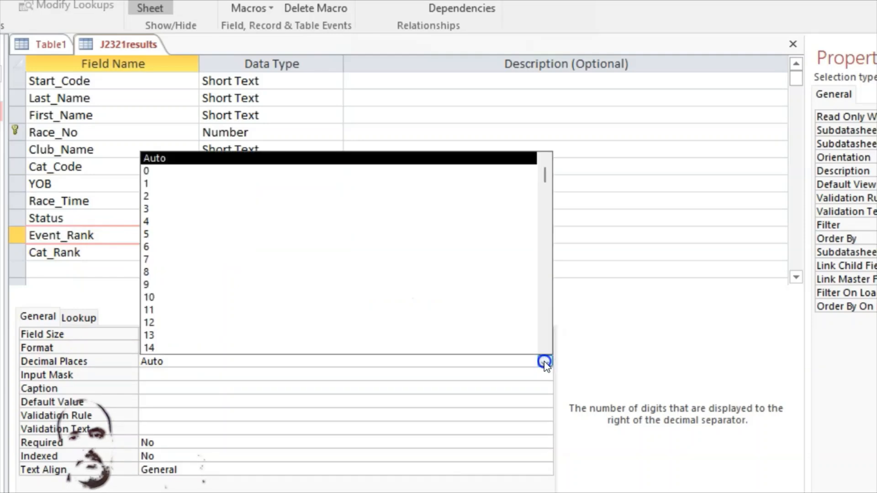
click(169, 172)
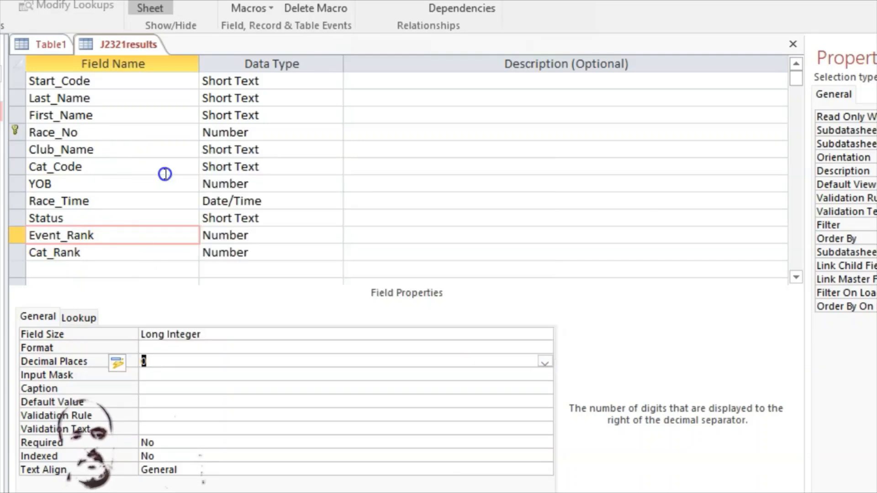
Set the Cat_Rank field's Decimal Places property to 0
click(86, 252)
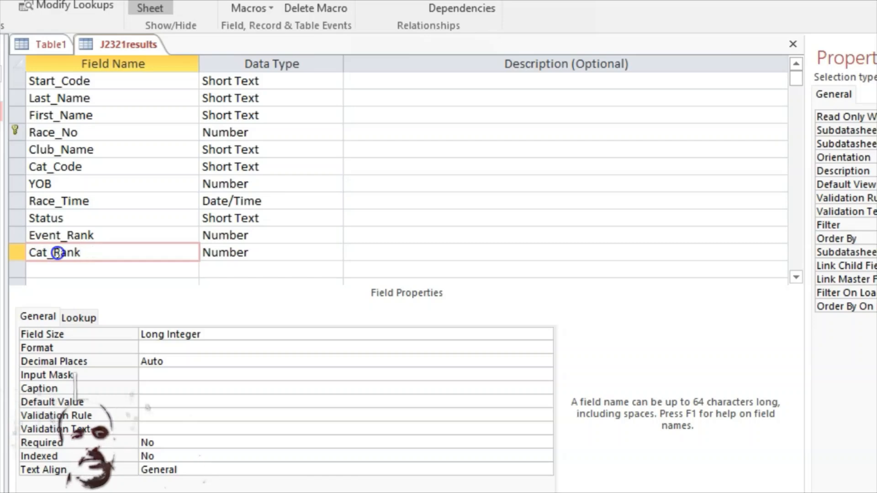
click(181, 361)
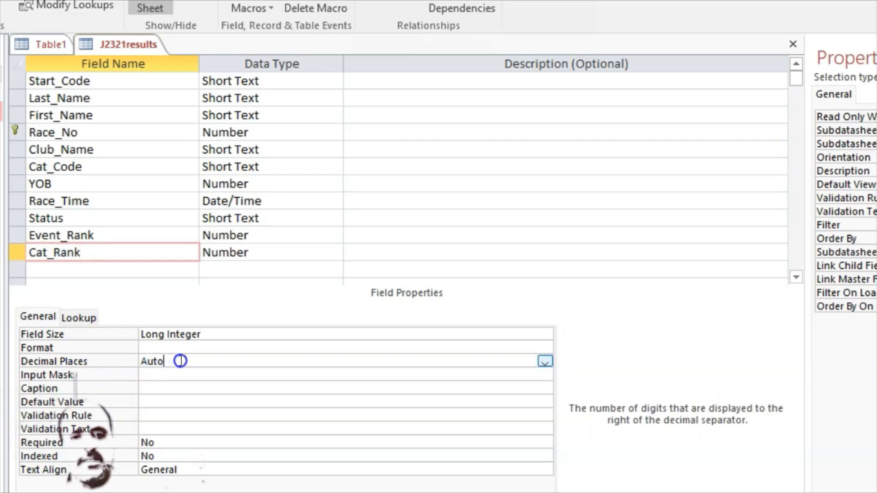
click(545, 361)
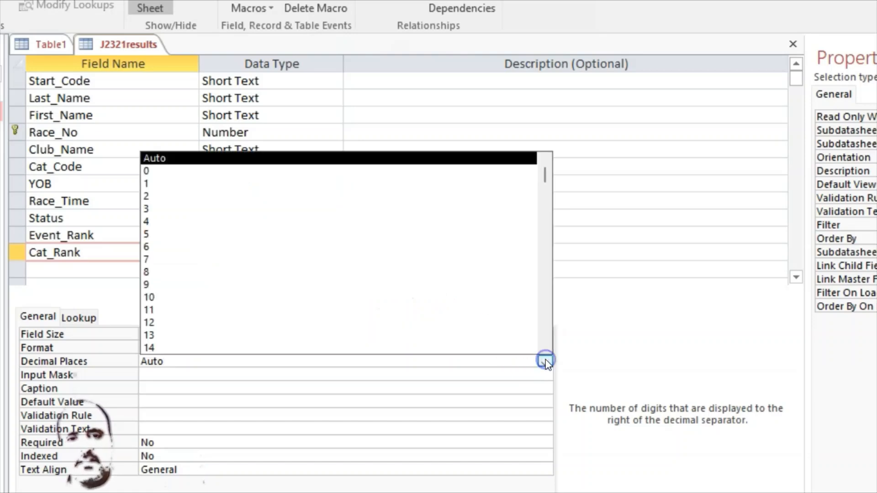
click(147, 172)
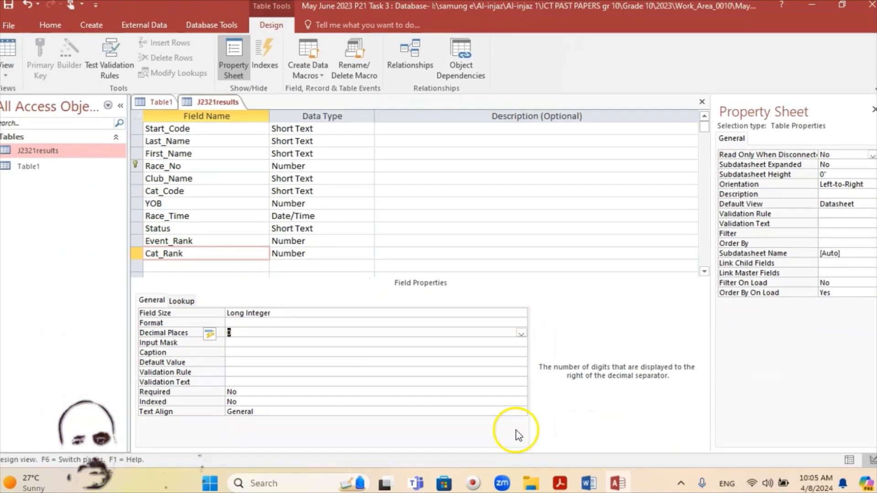
Check the exam paper's hh:mm:ss requirement and set the Race_Time field's Format property to Long Time
click(556, 478)
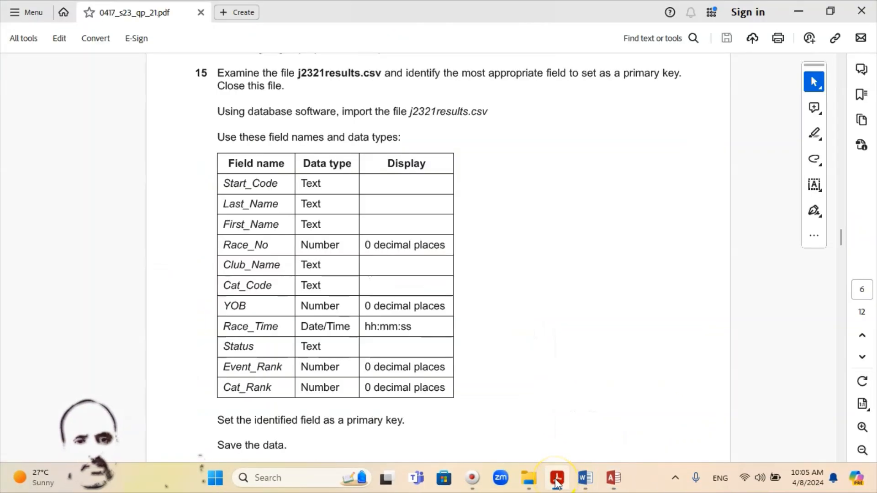
click(556, 478)
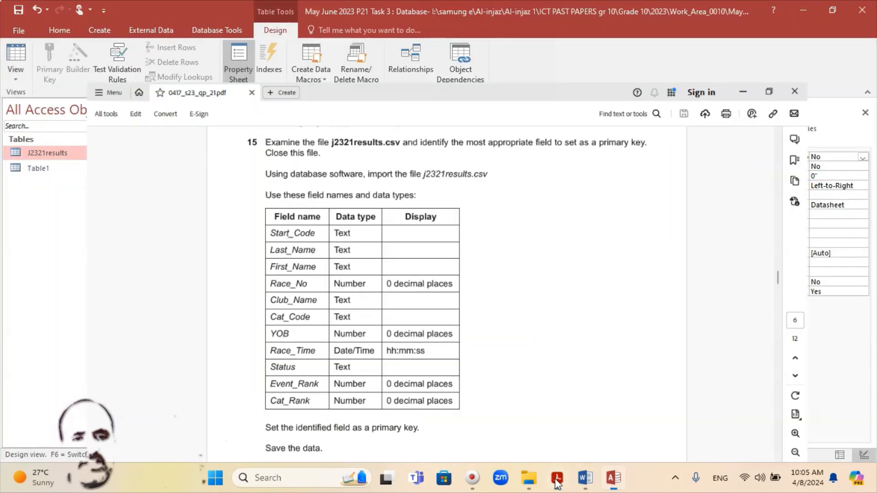
click(185, 215)
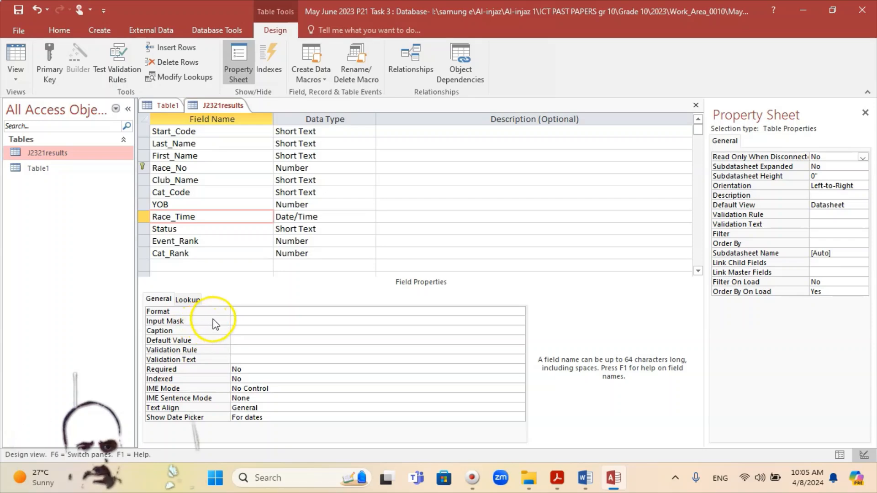
click(257, 314)
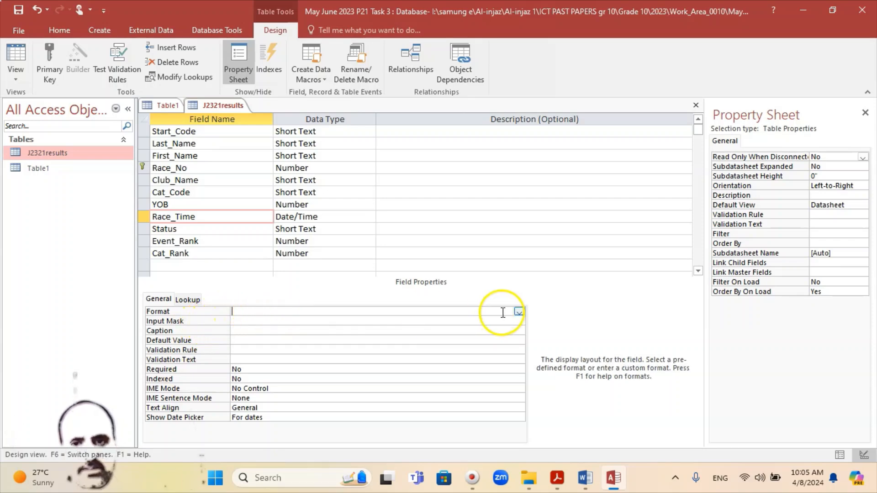
click(520, 312)
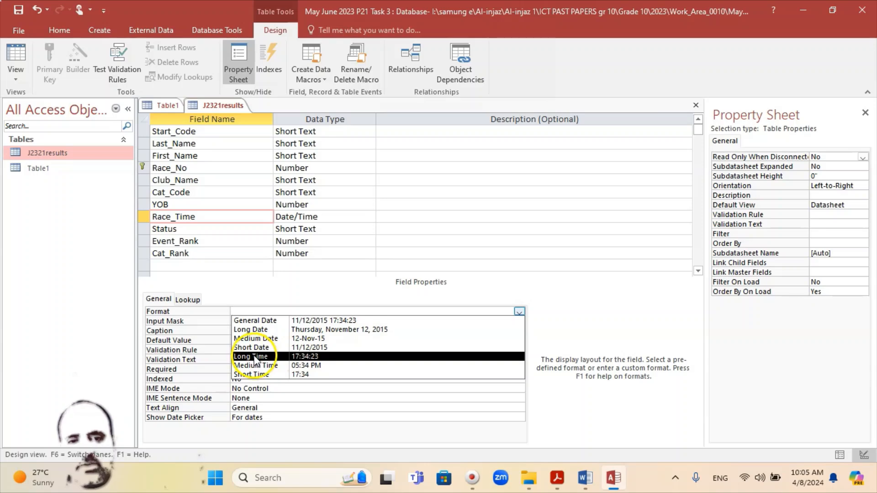
click(306, 357)
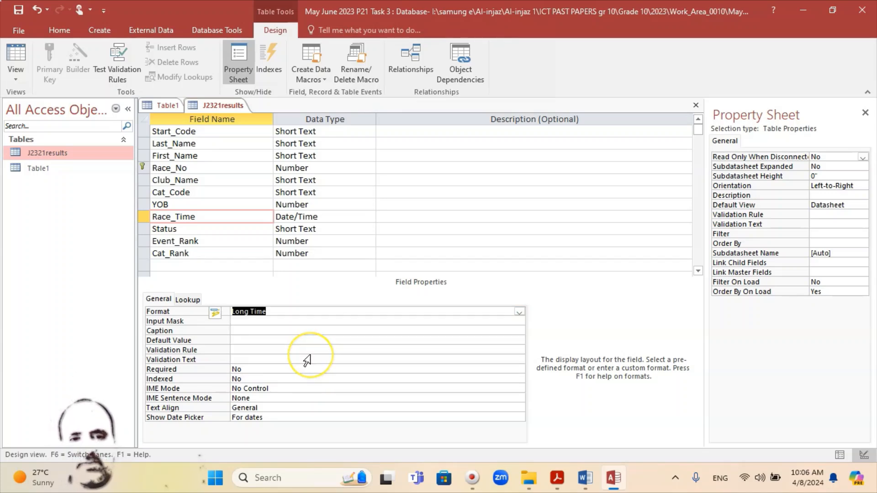
click(239, 274)
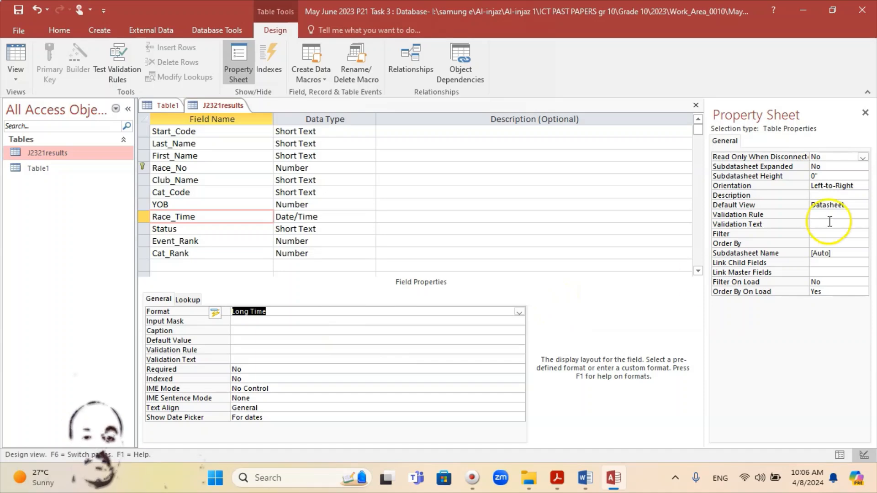
click(518, 313)
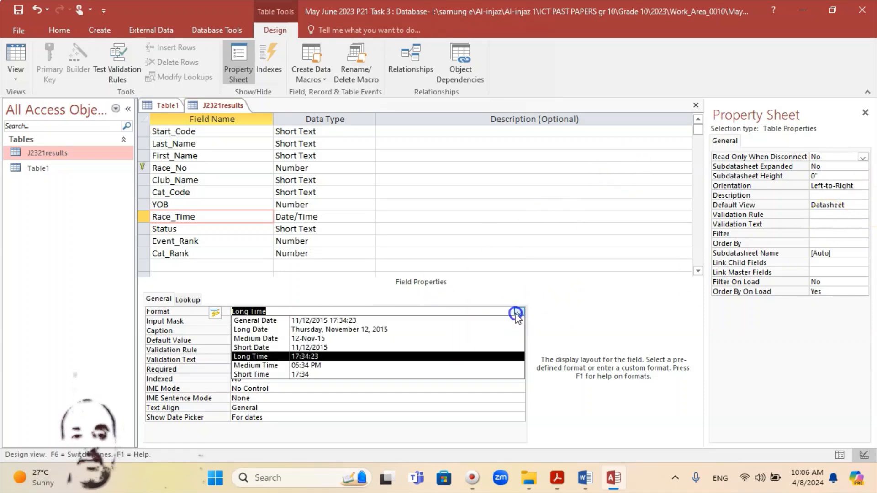
click(329, 360)
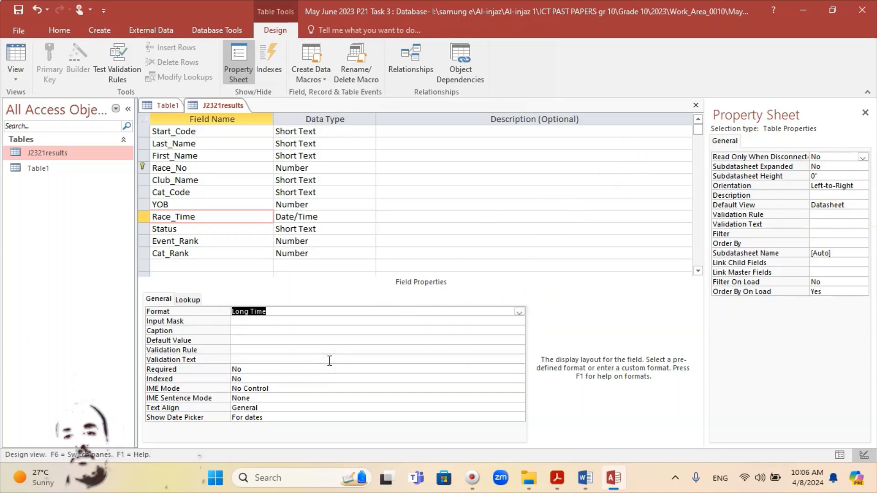
Minimise the database, bring up the exam paper, and open the Windows Date & time settings at their related links
click(803, 11)
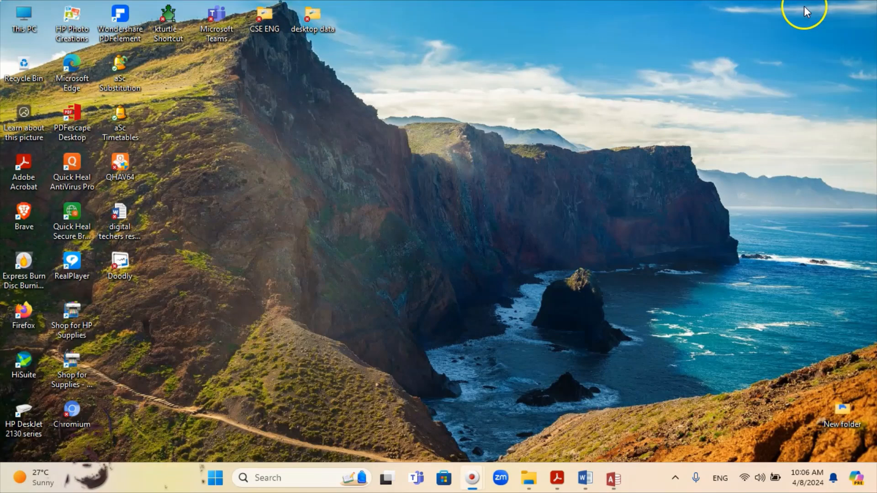
click(557, 480)
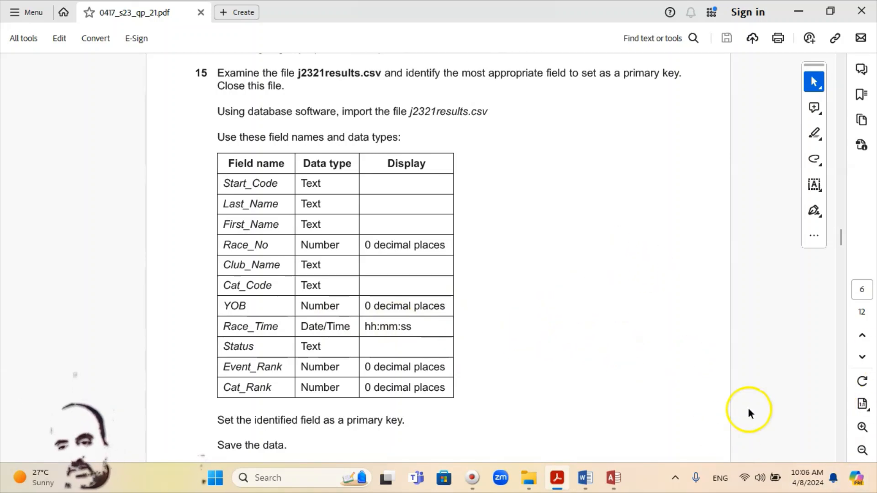
mouse_move(807, 477)
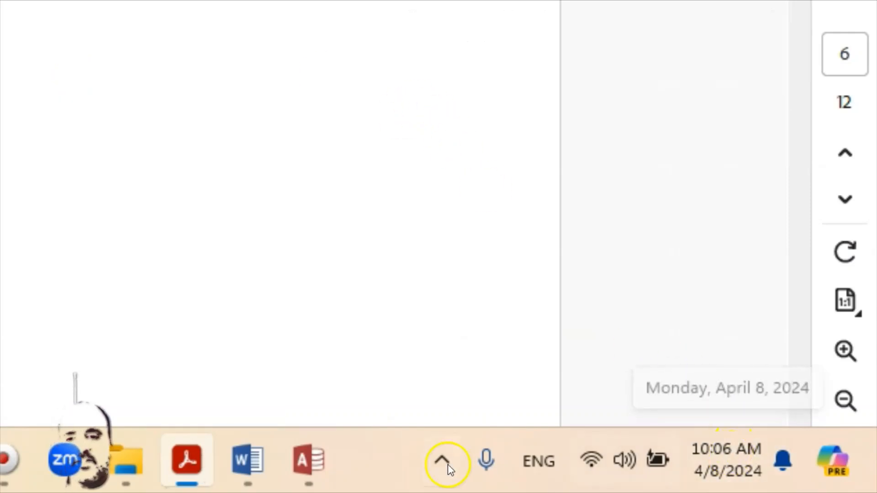
mouse_move(720, 467)
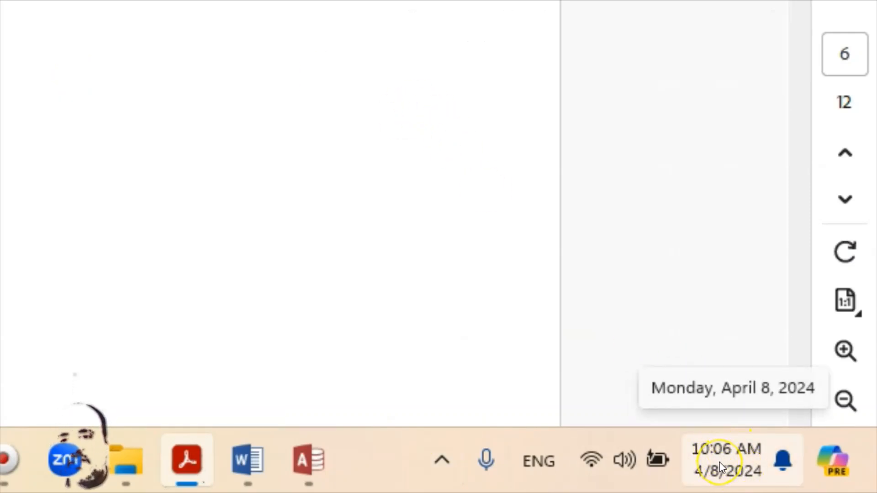
right_click(720, 467)
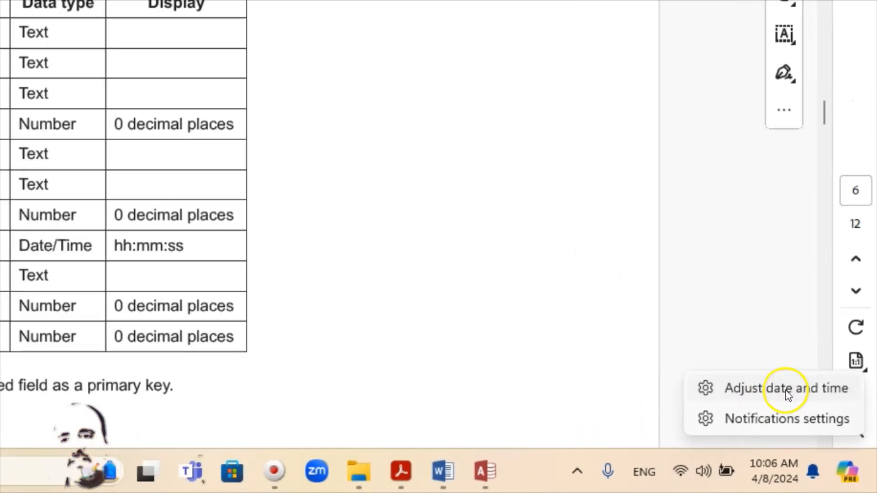
click(786, 391)
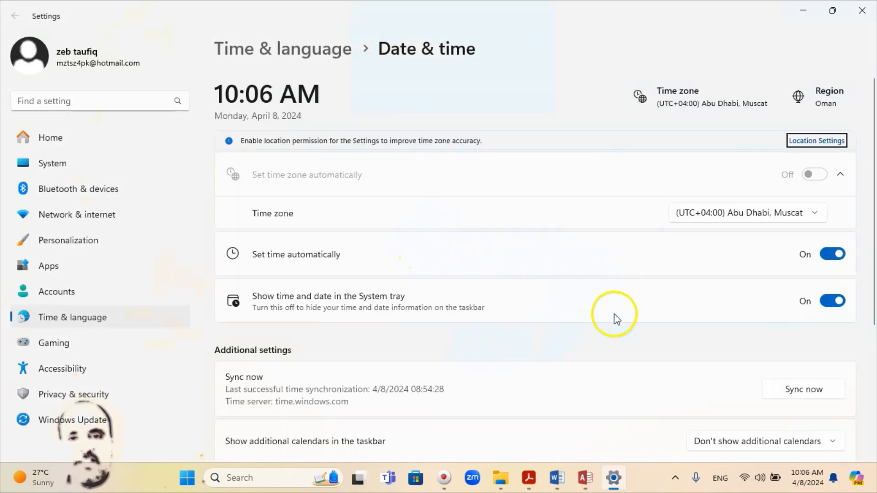
scroll(601, 256, down, 3)
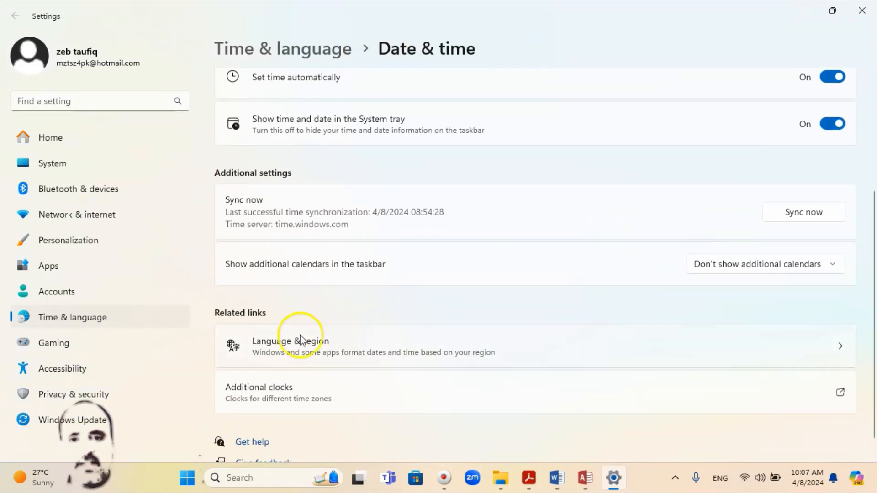
Expand the Regional format details in Windows Language & region settings and open the page for changing the formats
scroll(617, 365, down, 1)
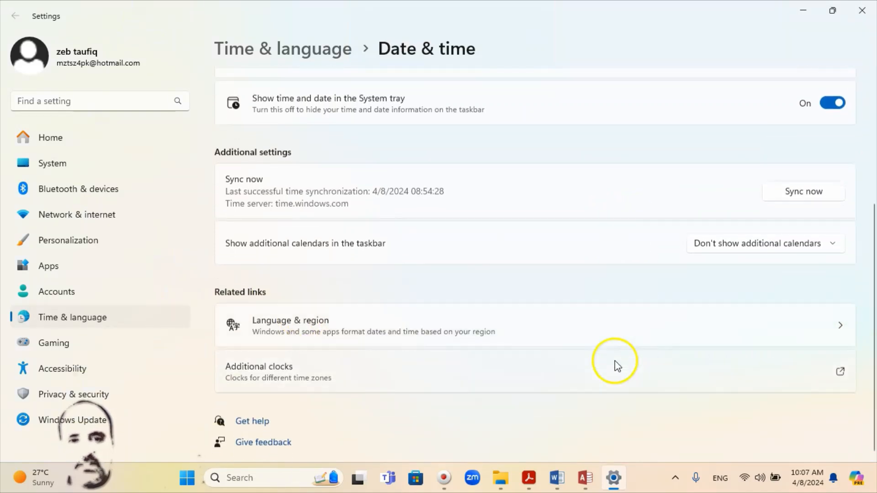
click(843, 328)
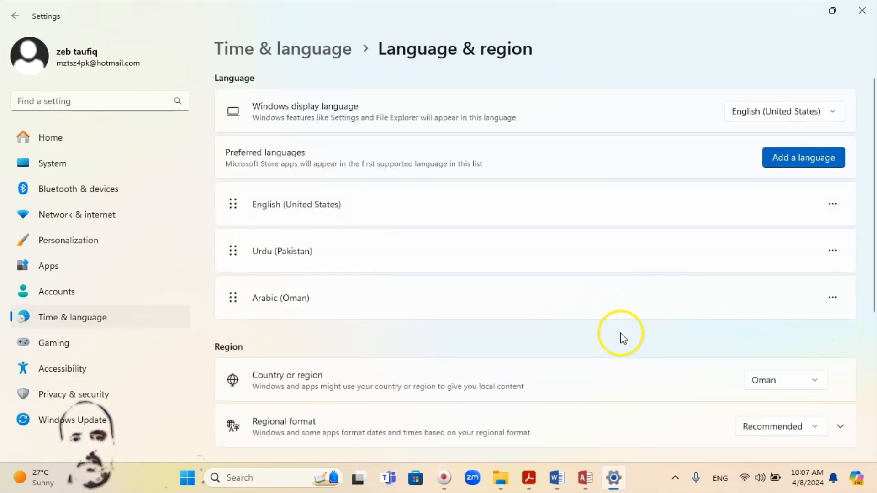
scroll(625, 331, down, 2)
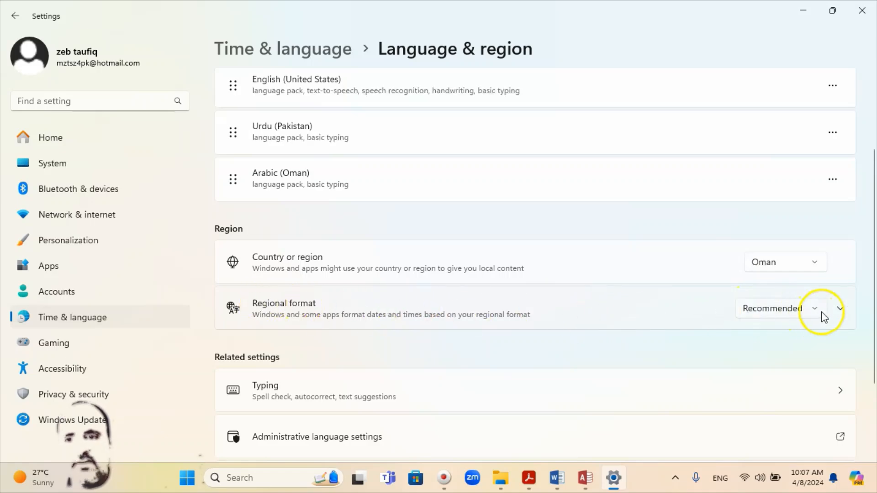
click(843, 310)
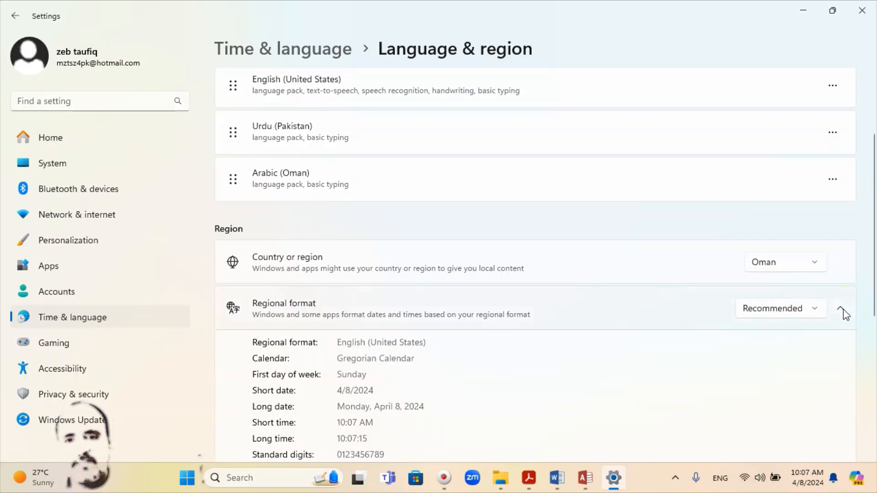
scroll(843, 309, down, 3)
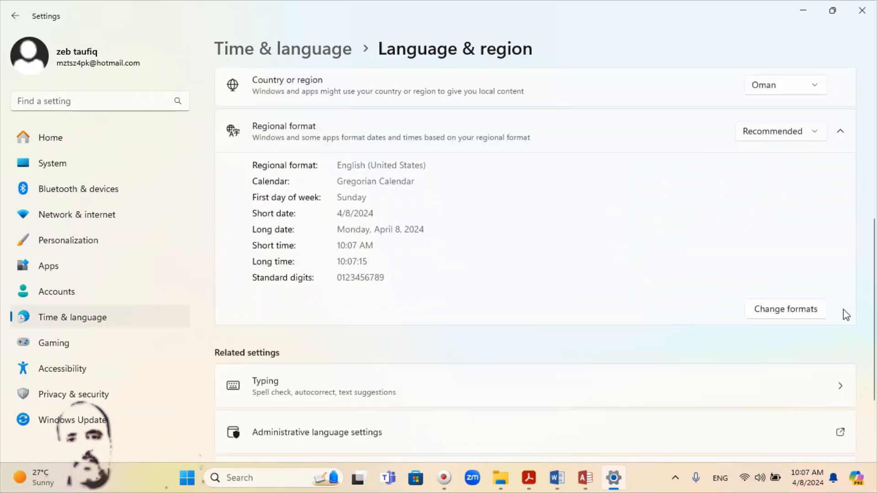
click(780, 310)
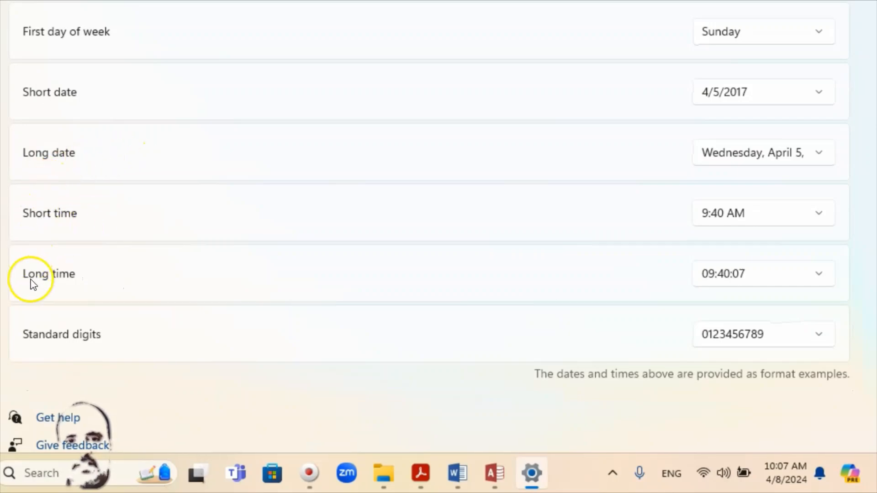
Examine the available Long time formats without changing the selection and close Windows Settings
click(822, 277)
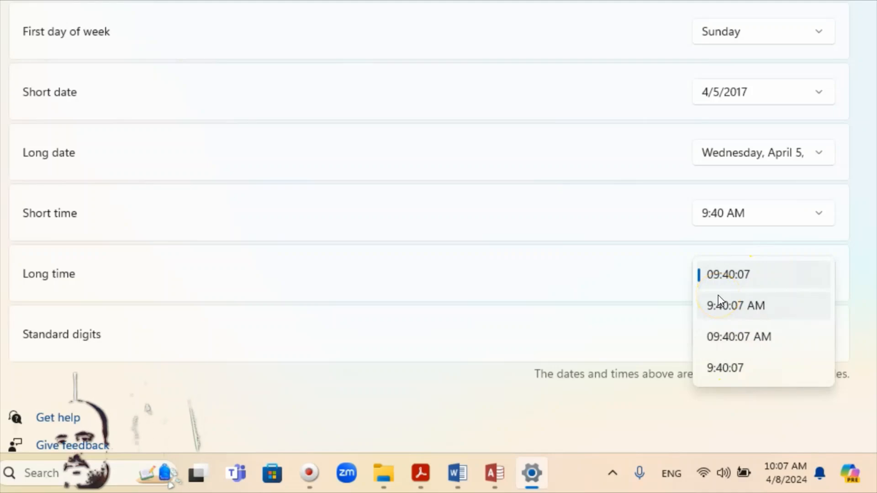
click(470, 178)
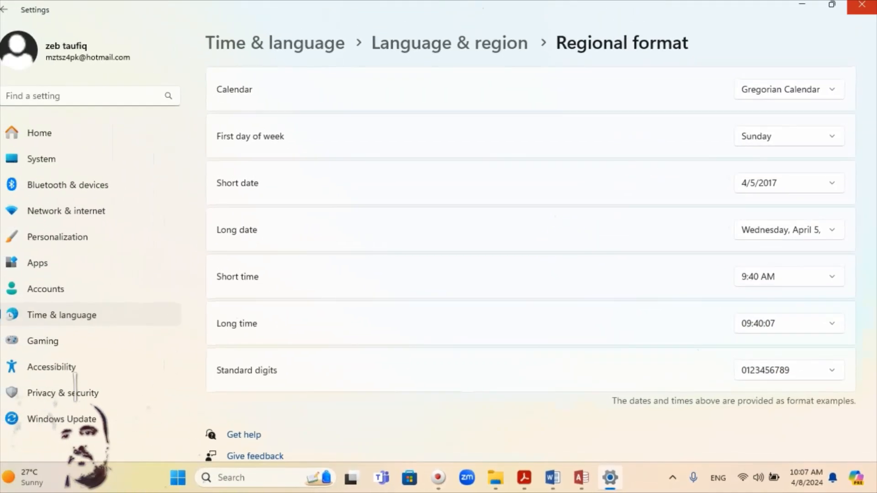
click(865, 9)
Read the exam paper's instructions below the field table on the primary key, saving the data and the evidence screenshot
scroll(432, 357, down, 3)
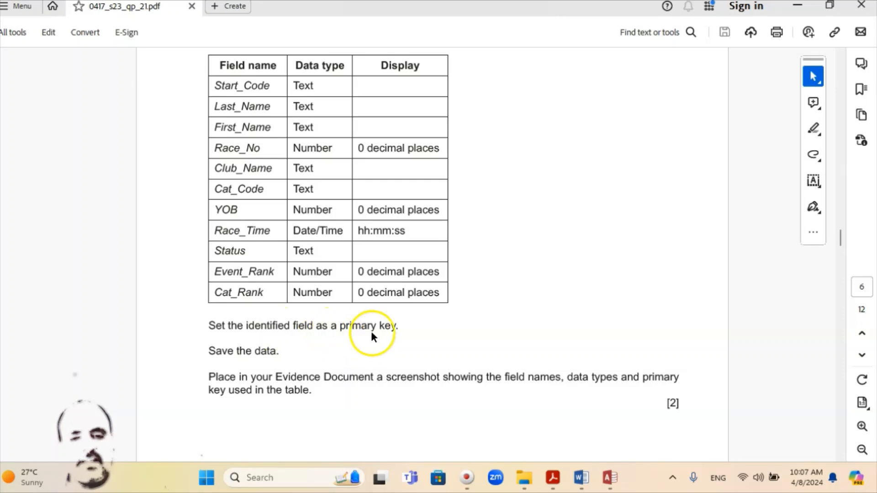
scroll(283, 363, down, 1)
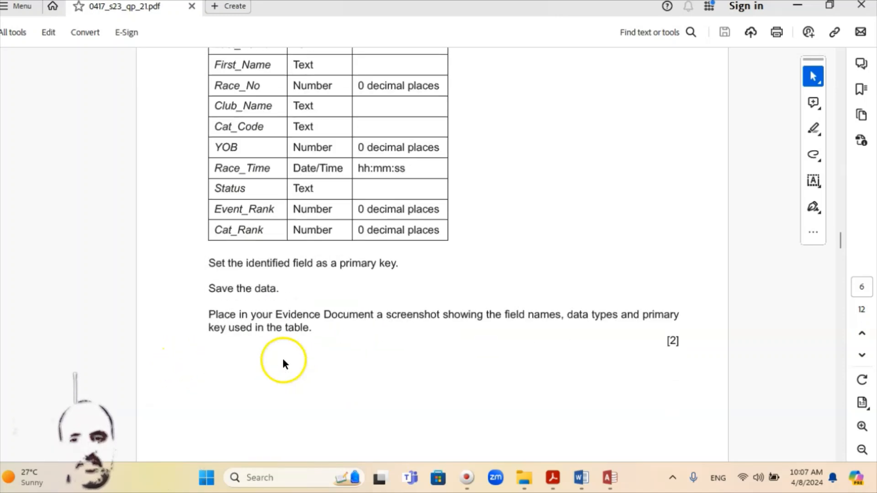
scroll(326, 319, down, 1)
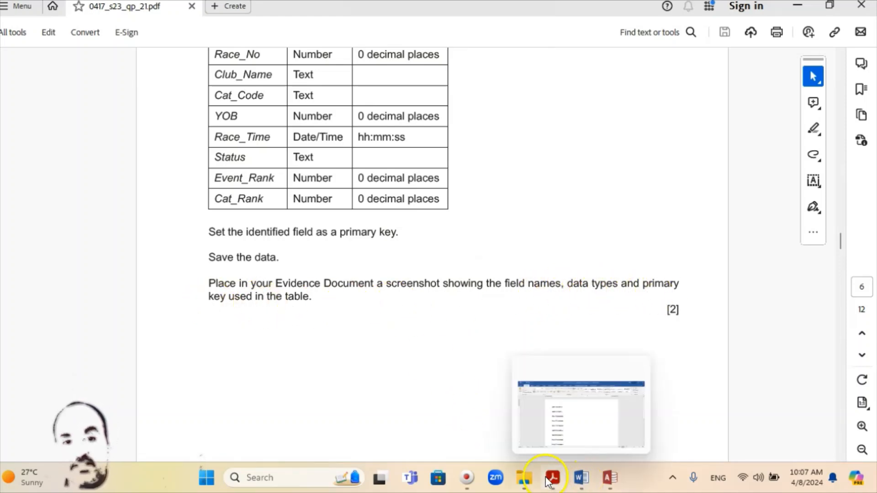
scroll(434, 388, up, 3)
scroll(208, 165, up, 2)
scroll(210, 163, down, 10)
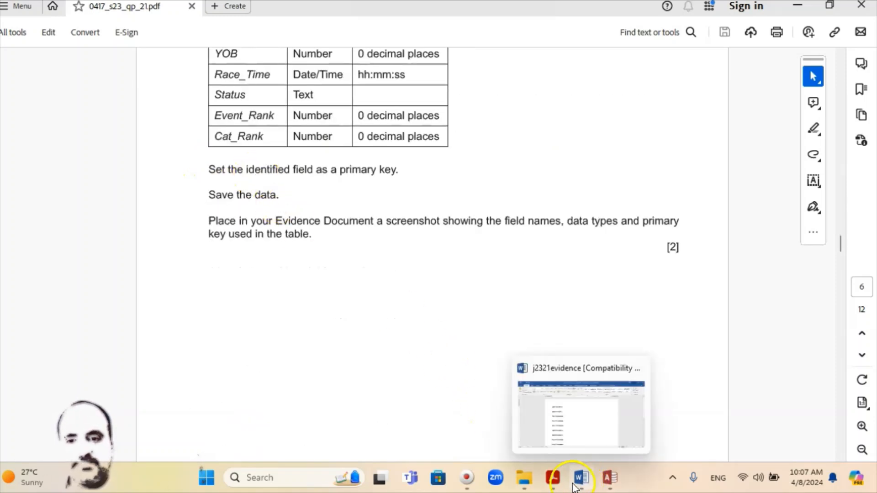
click(553, 480)
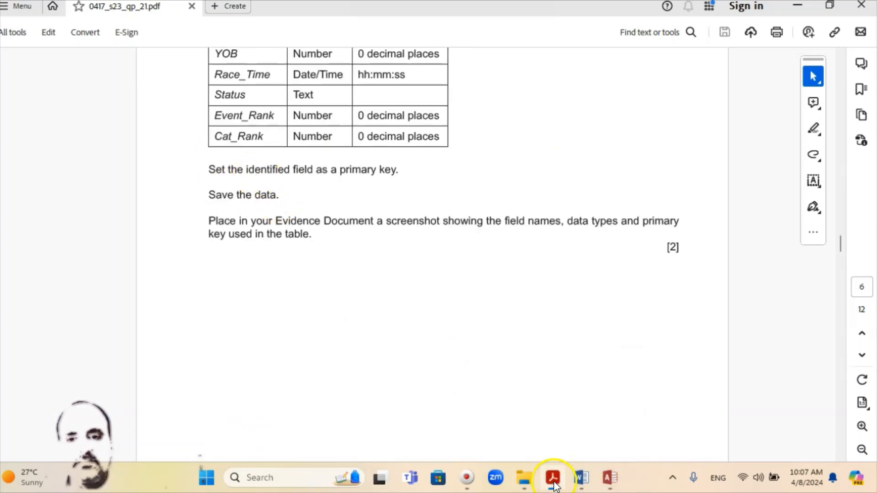
Switch to Access and capture a screenshot of the J2321results design grid showing field names, data types and primary key
click(609, 477)
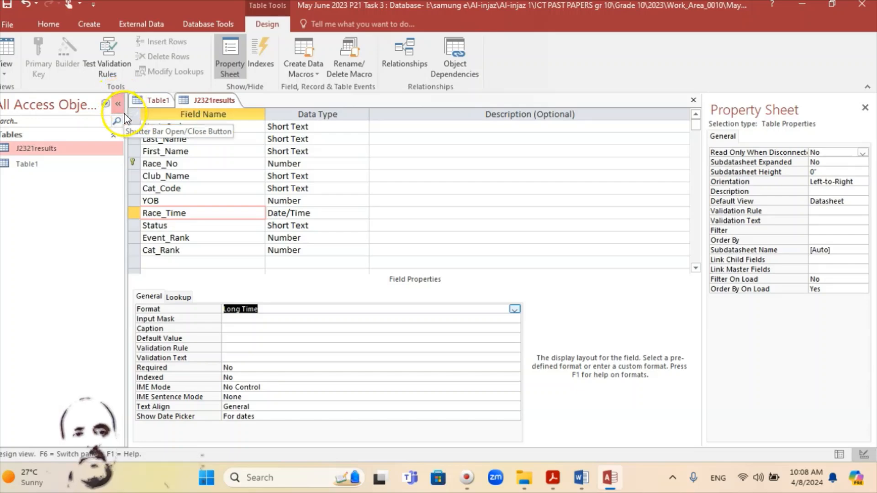
key(super+shift+s)
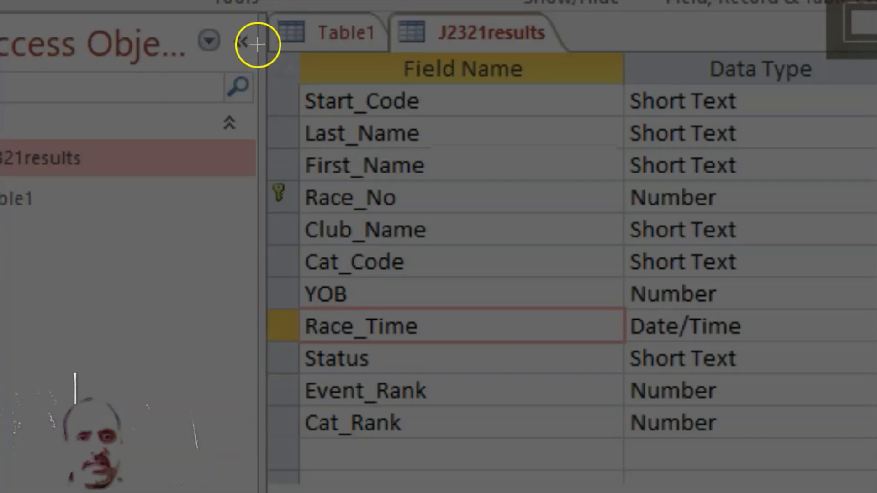
drag(258, 51, 876, 492)
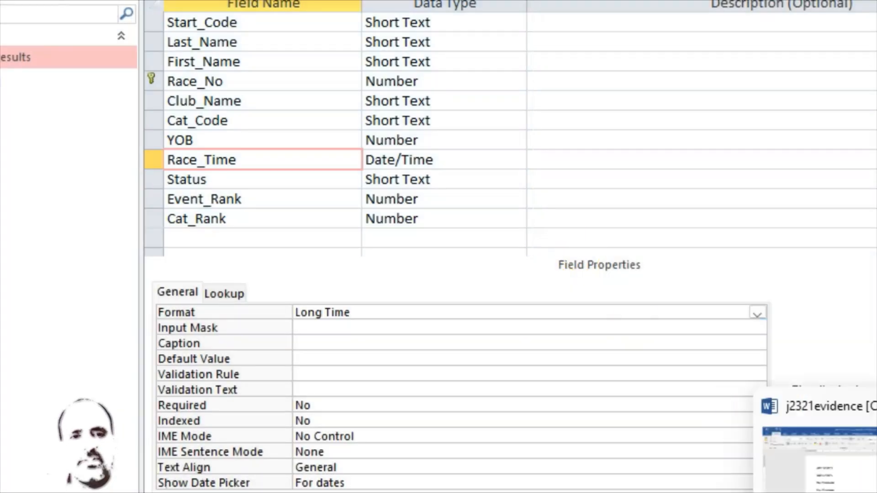
Switch to the j2321evidence document in Word and paste the screenshot below the Step 15 evidence heading
click(581, 477)
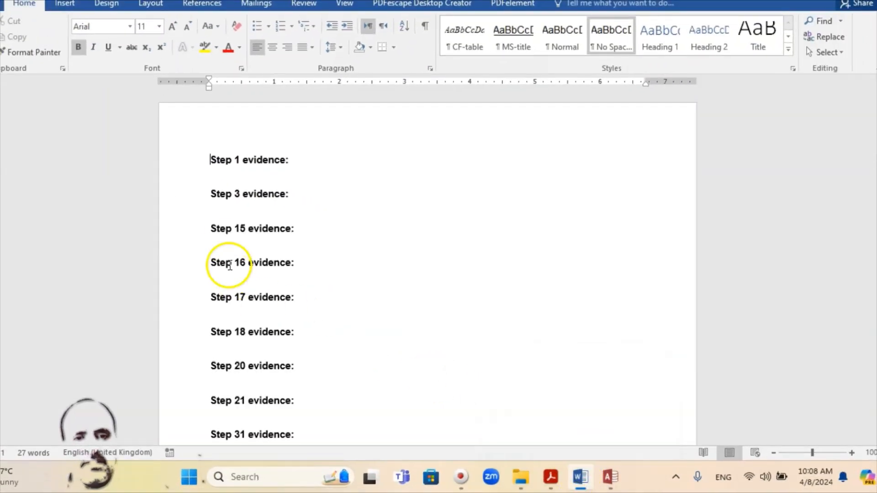
click(218, 246)
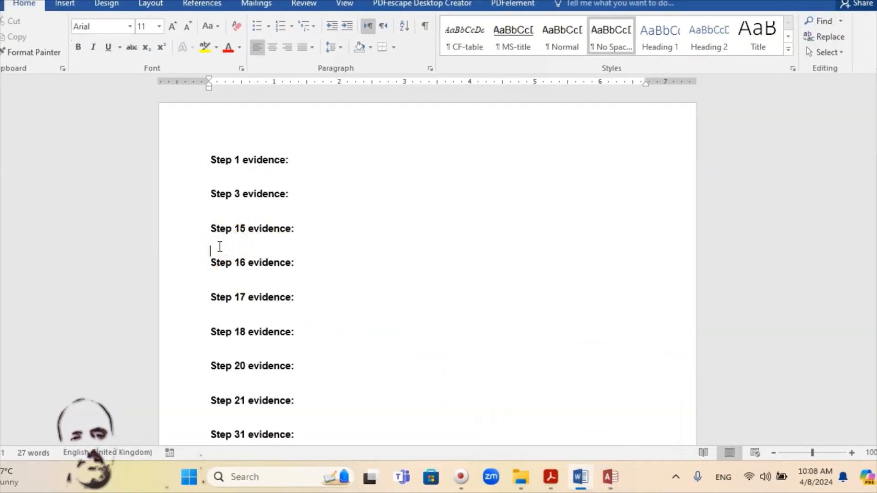
right_click(219, 247)
click(247, 306)
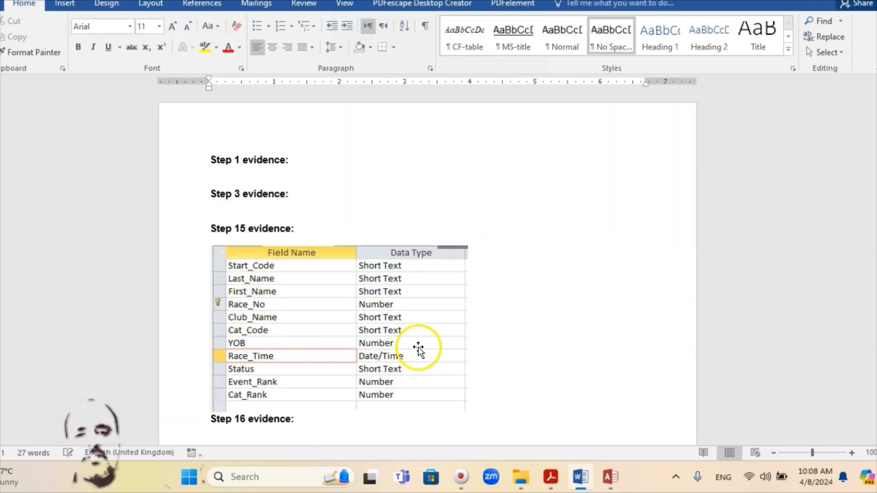
Enlarge the pasted screenshot under Step 15 evidence, keeping its proportions
click(386, 338)
scroll(395, 324, down, 1)
scroll(395, 324, down, 3)
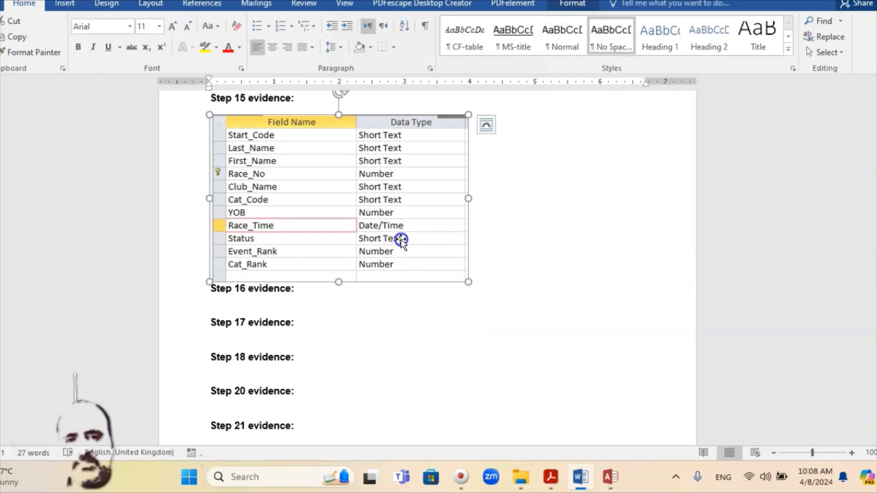
drag(468, 283, 499, 308)
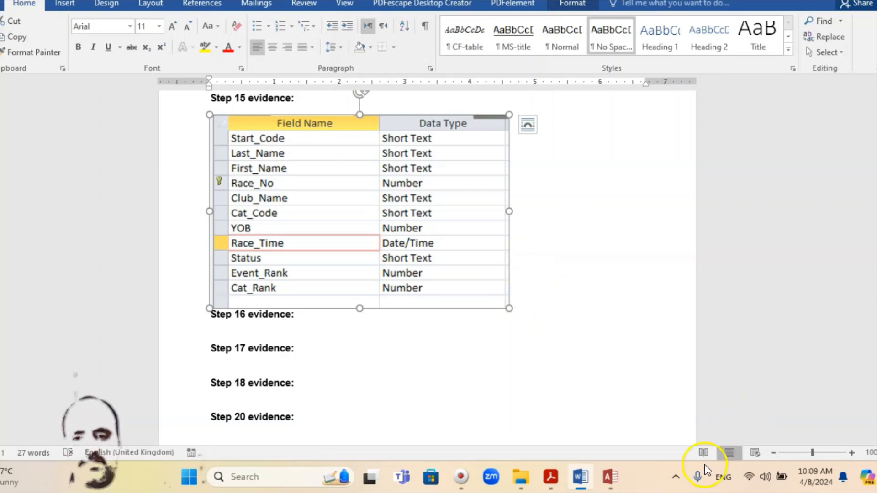
Bring up the exam paper and read question 16 on importing j2321start_times.csv with its field names and data types
click(611, 479)
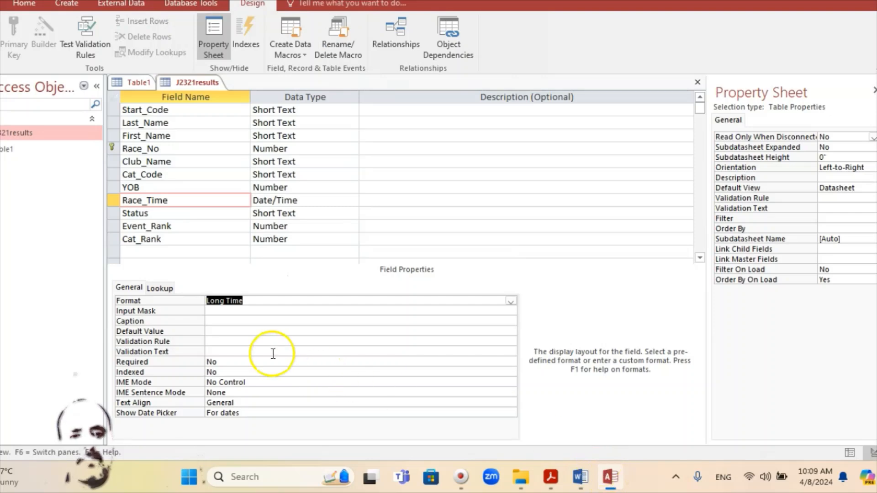
click(550, 475)
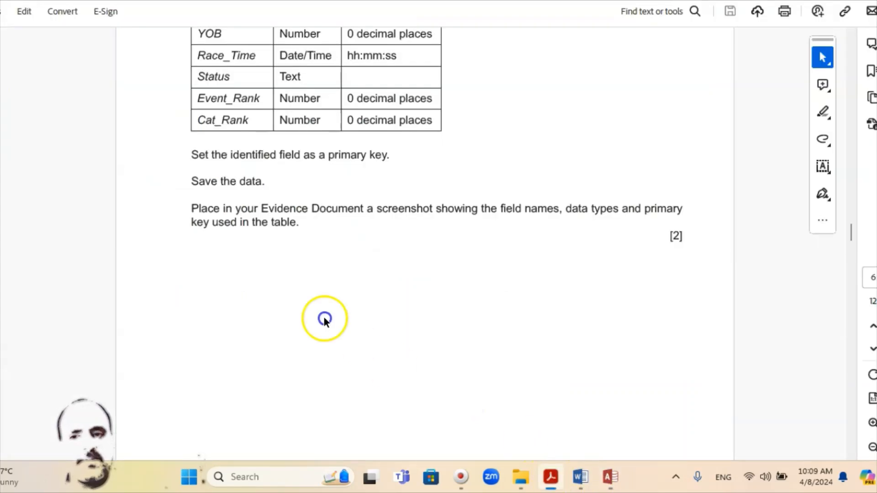
scroll(324, 317, down, 10)
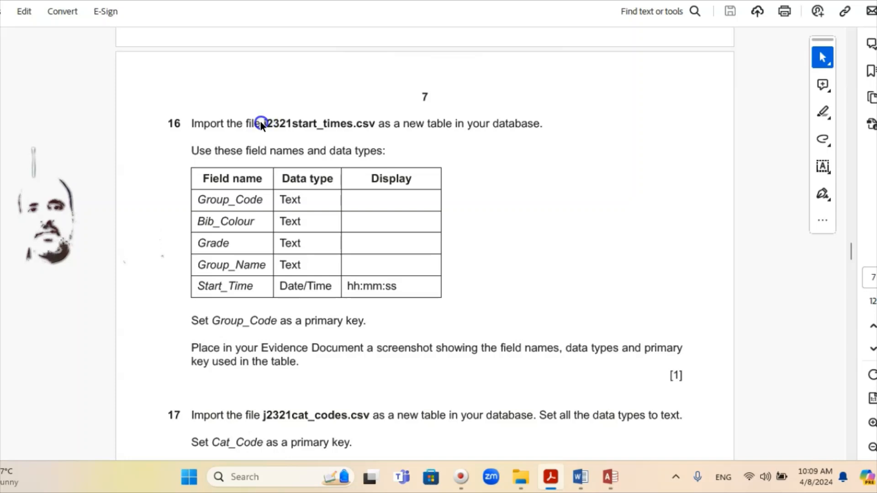
click(237, 157)
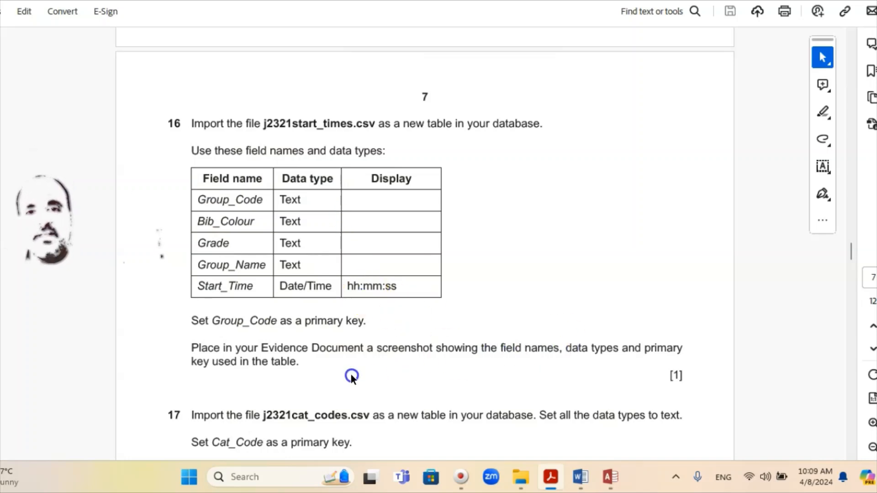
Return to Access, save the design changes to the J2321results table and close it
click(604, 473)
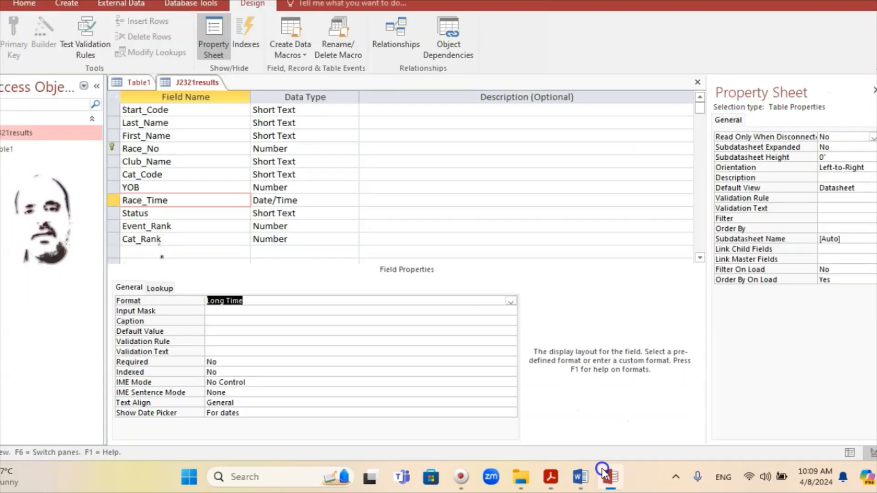
right_click(191, 85)
click(216, 105)
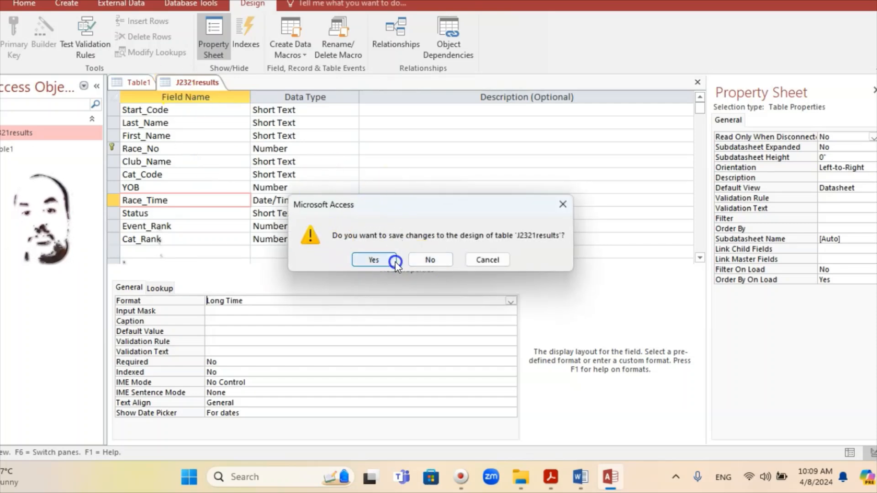
click(374, 260)
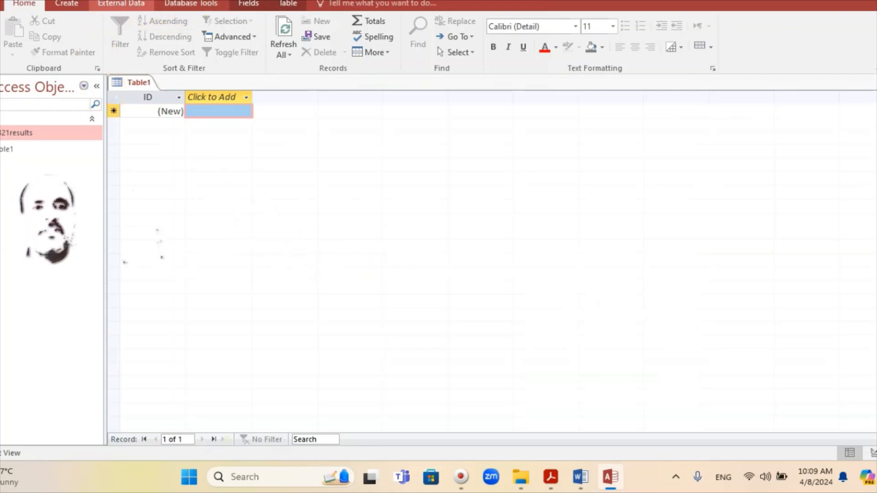
Start a text file import of j2321start_times into a new table, checking the file name in the exam paper and keeping the Delimited format
click(121, 3)
click(168, 22)
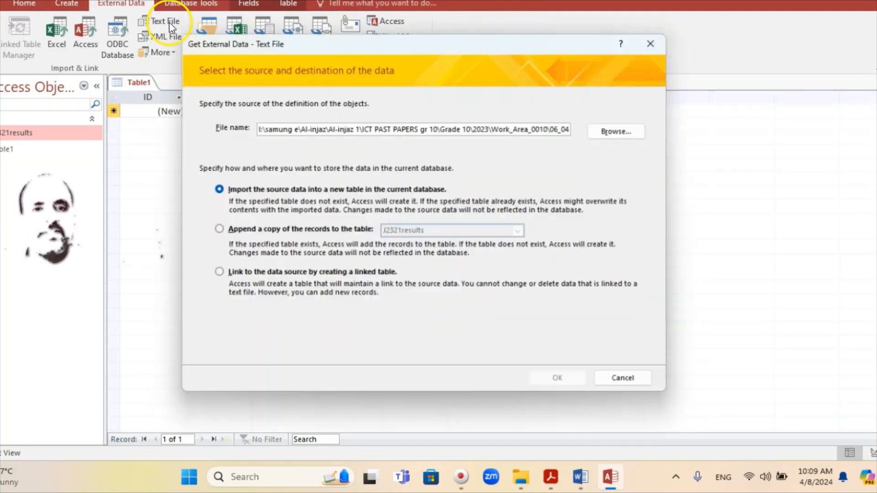
click(633, 129)
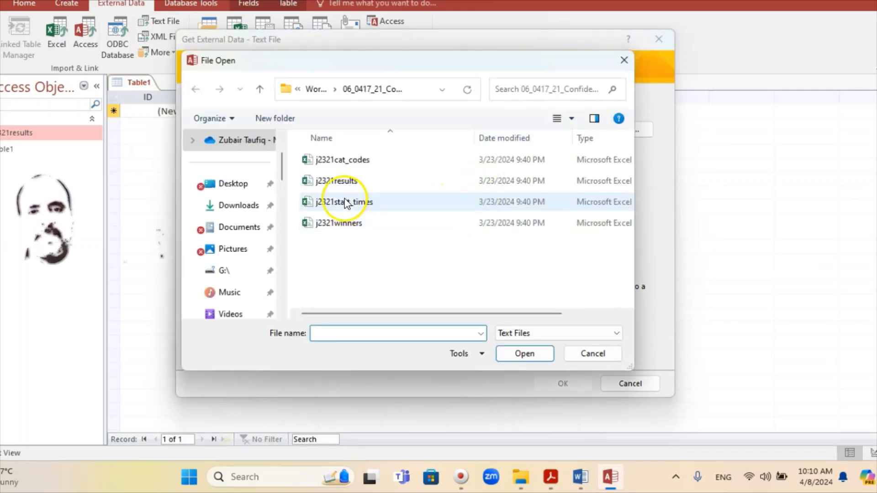
click(552, 480)
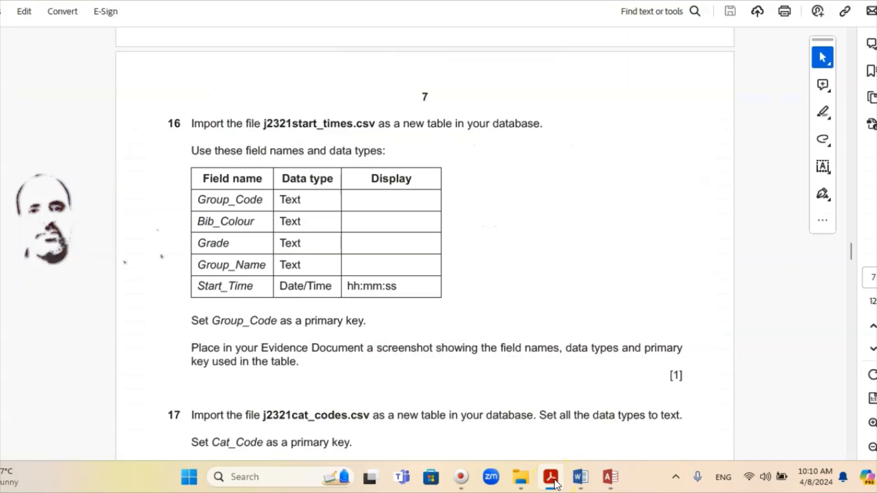
click(553, 480)
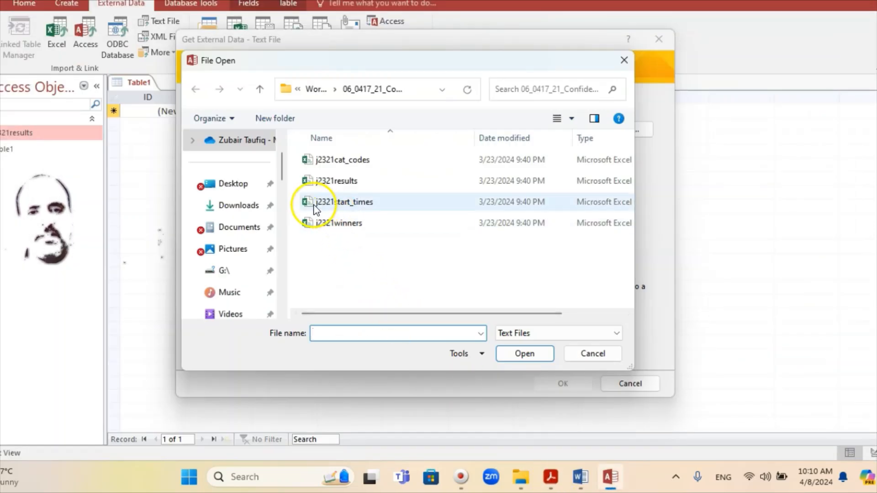
double_click(344, 201)
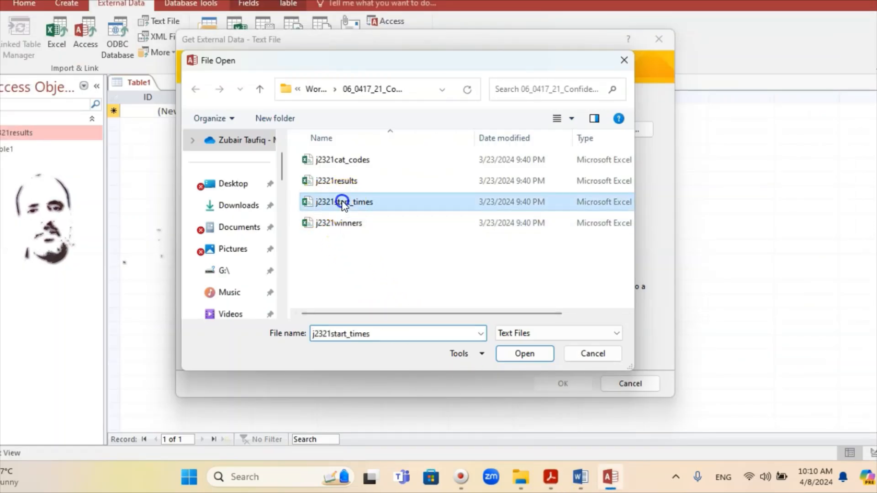
click(566, 384)
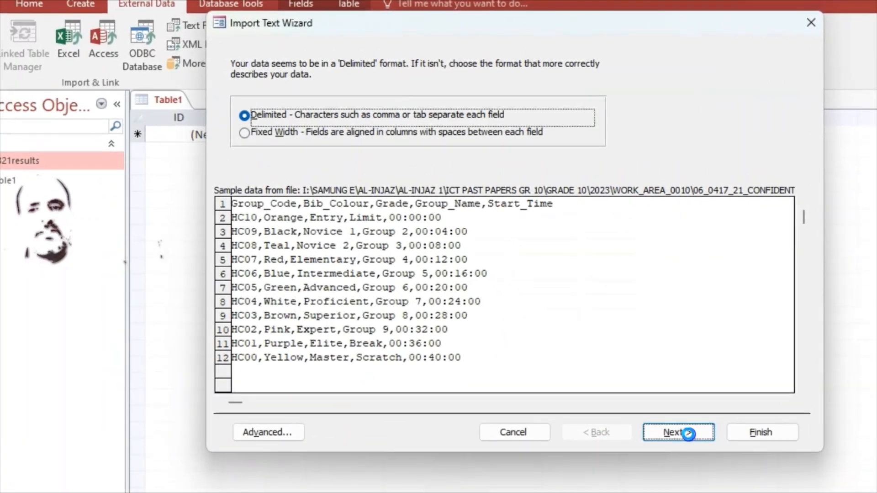
click(577, 367)
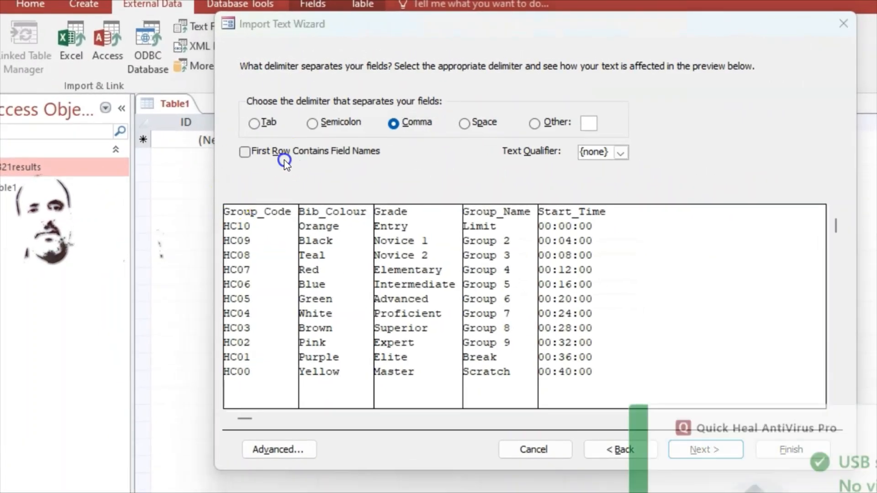
Treat the first row of the comma-delimited file as field names, and check the required field types for question 16 in the exam paper
click(246, 151)
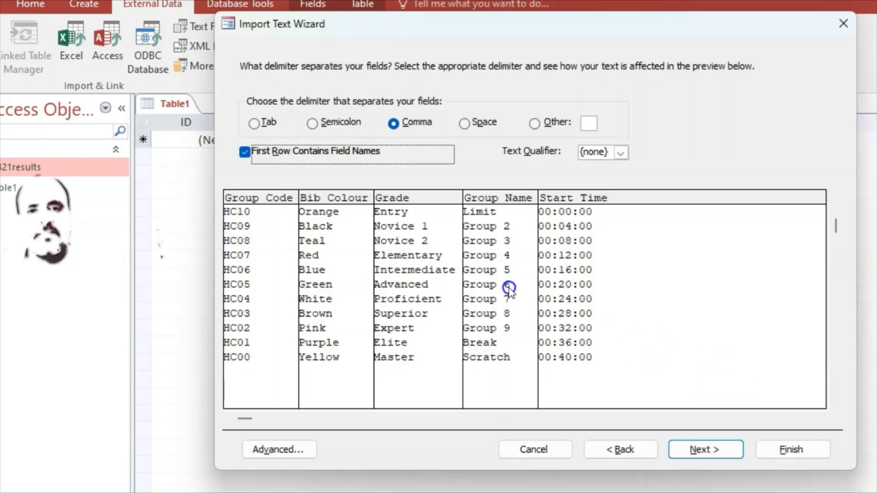
click(719, 452)
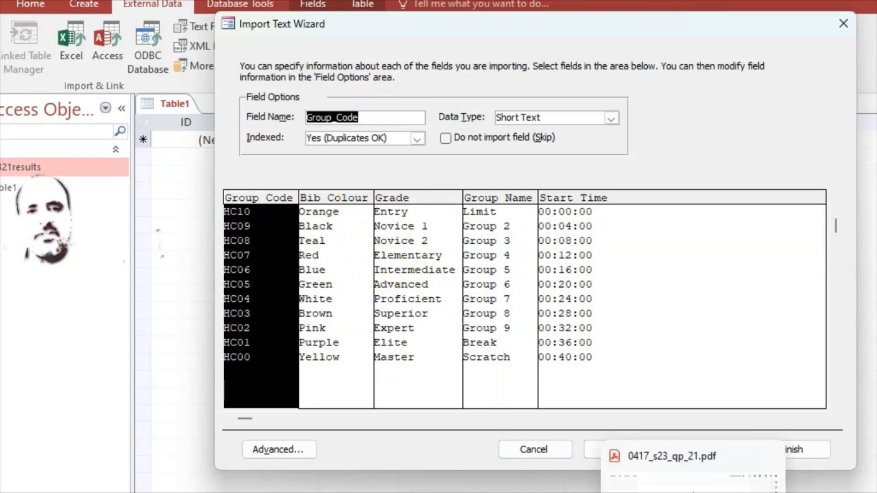
click(691, 492)
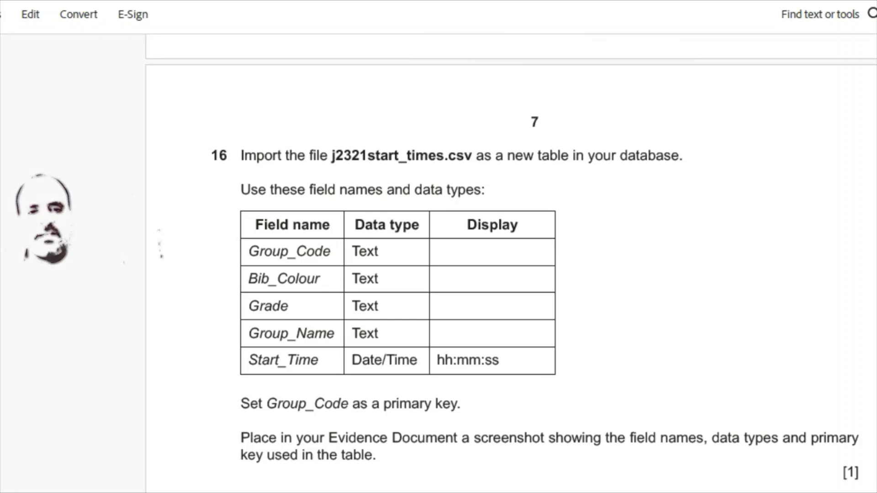
click(691, 492)
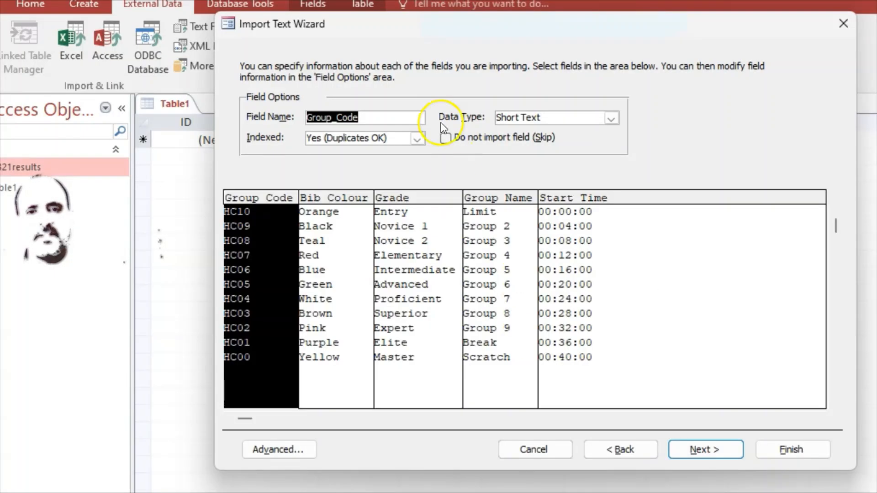
Check the Bib_Colour, Grade, Group_Name and Start_Time import data types against question 16 and accept the field options
click(330, 197)
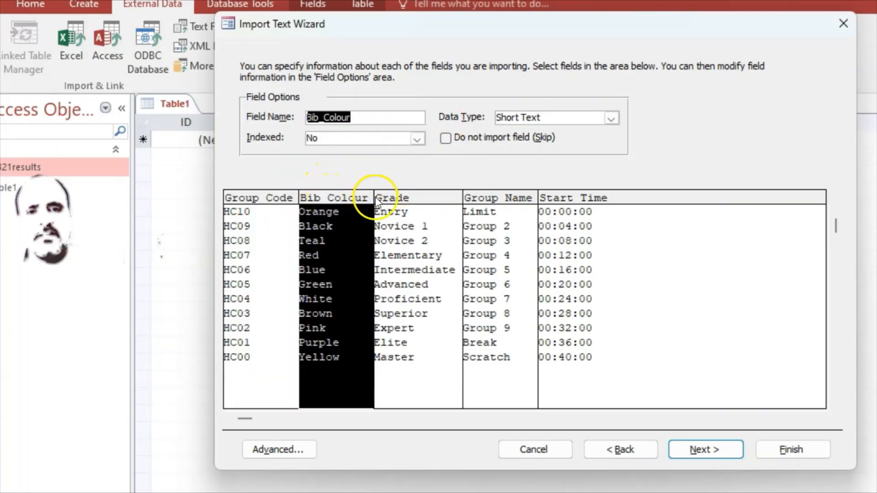
click(405, 197)
click(505, 198)
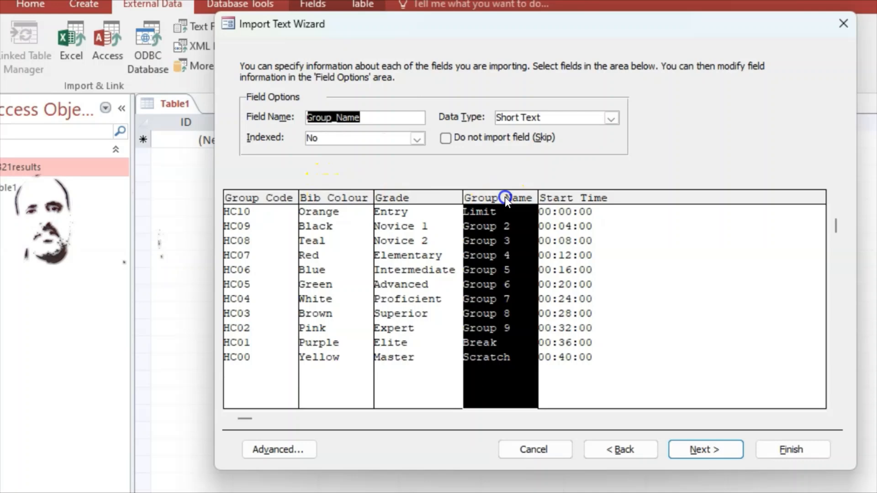
click(578, 197)
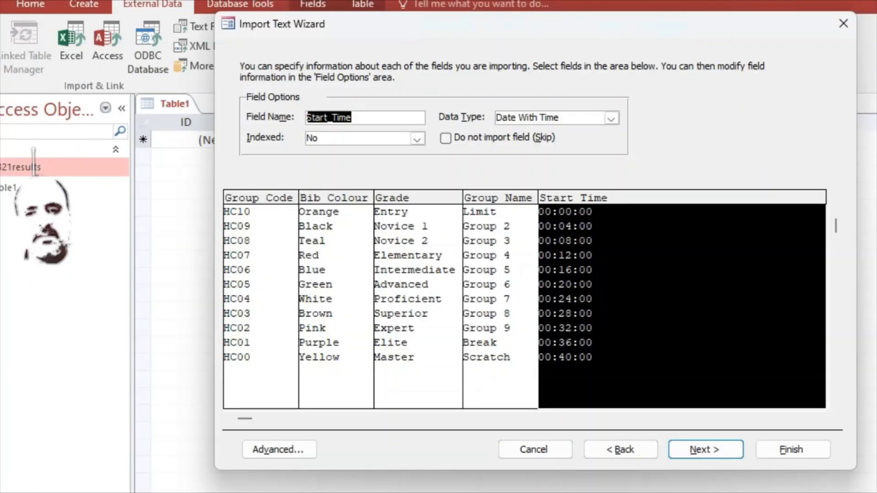
key(alt+Tab)
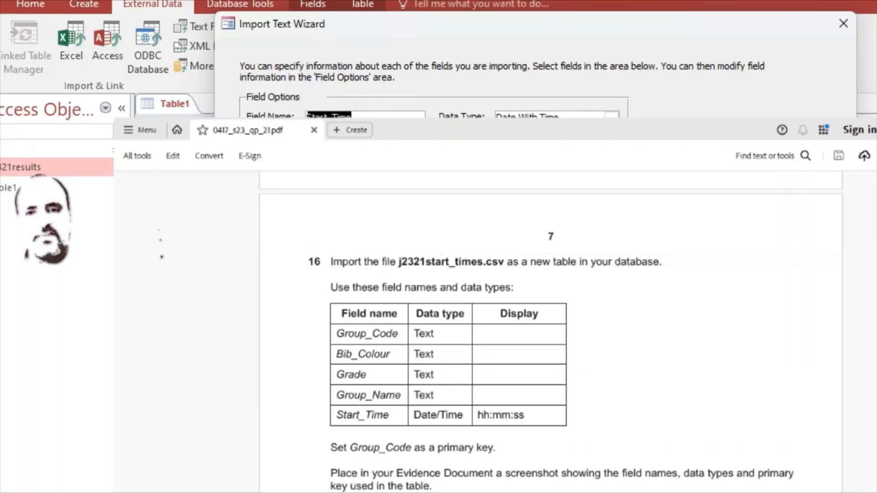
key(alt+Tab)
click(698, 450)
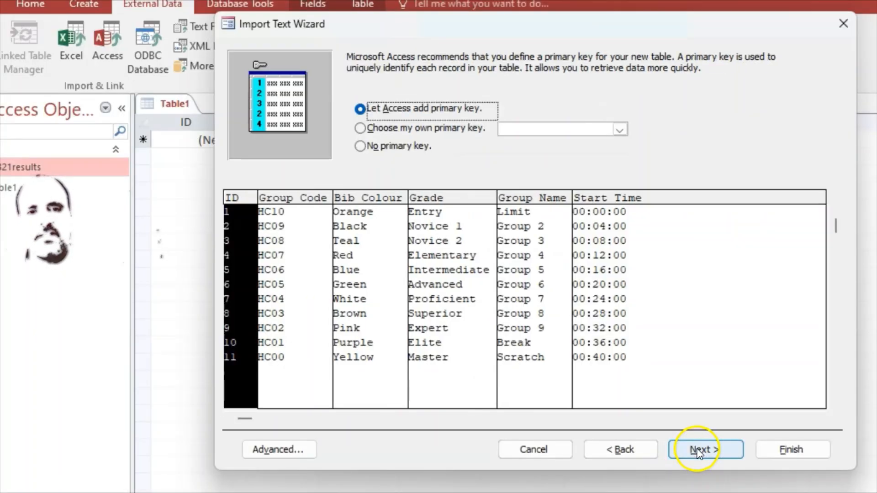
Choose Group_Code as the primary key, as question 16 requires, and finish importing into the J2321start_times table without saving the import steps
click(360, 128)
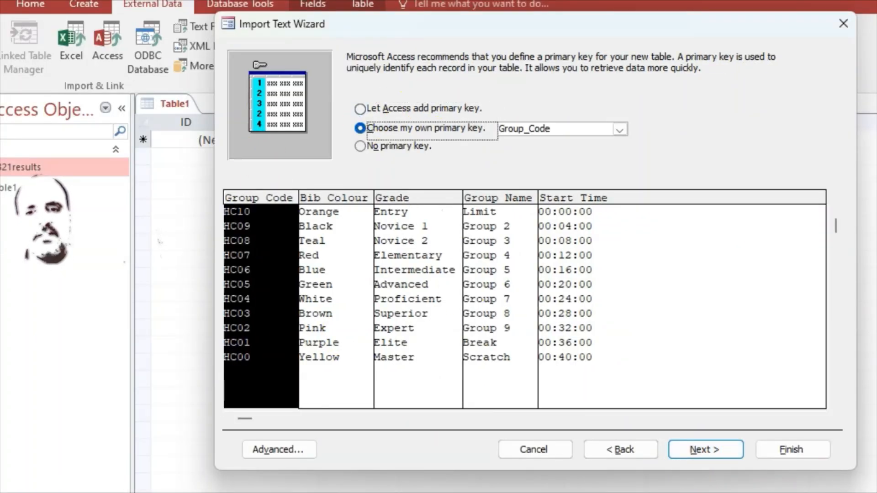
click(692, 491)
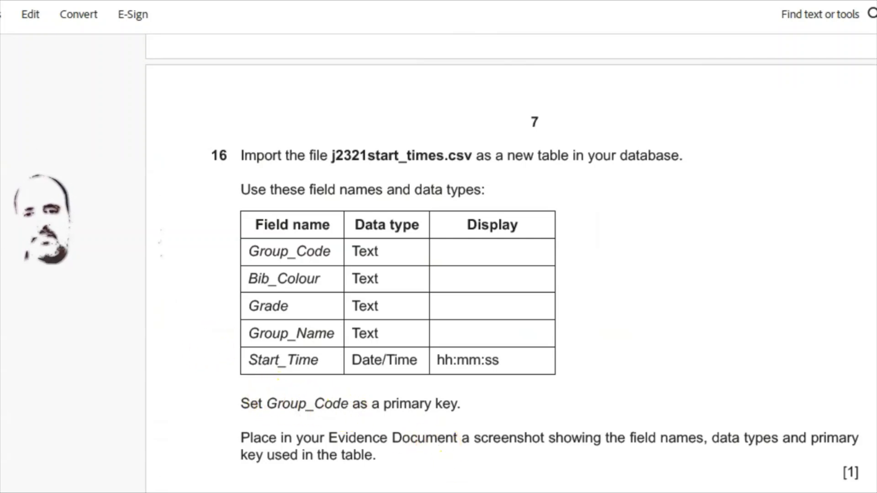
click(593, 492)
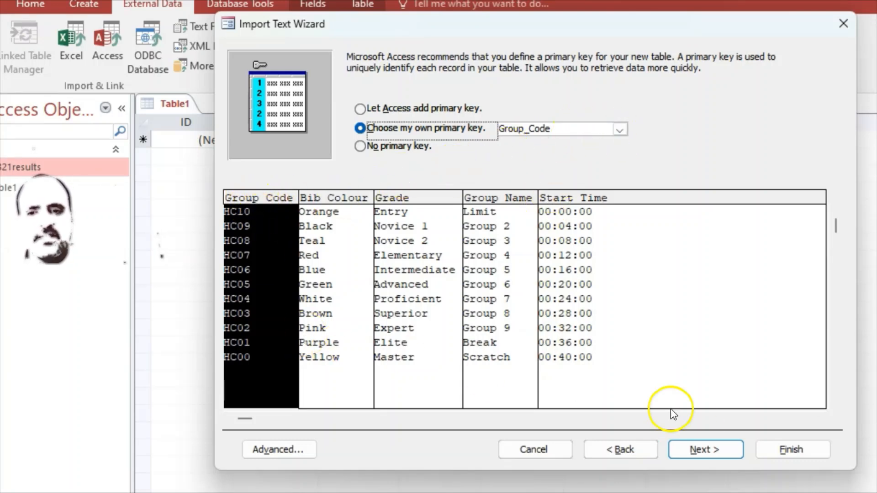
click(707, 450)
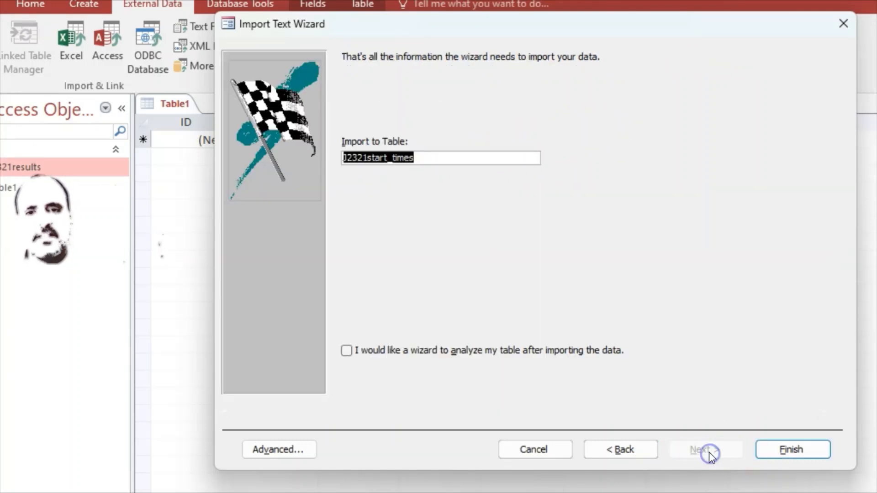
click(782, 448)
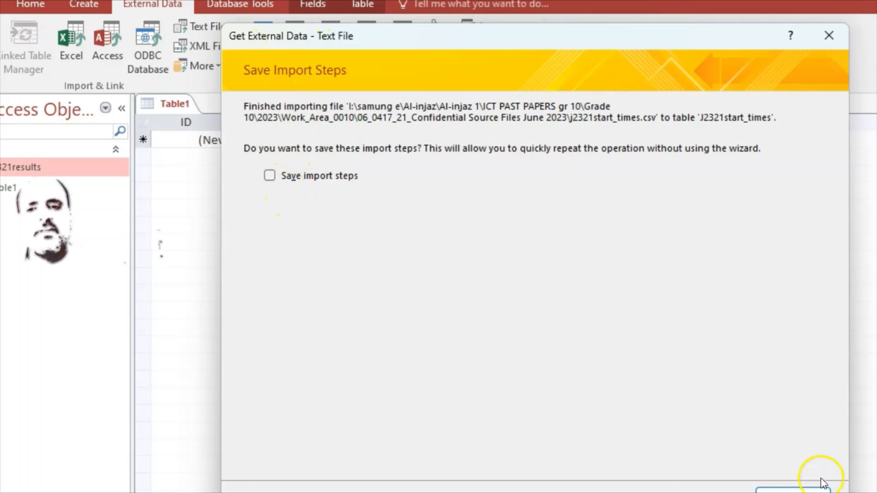
key(Return)
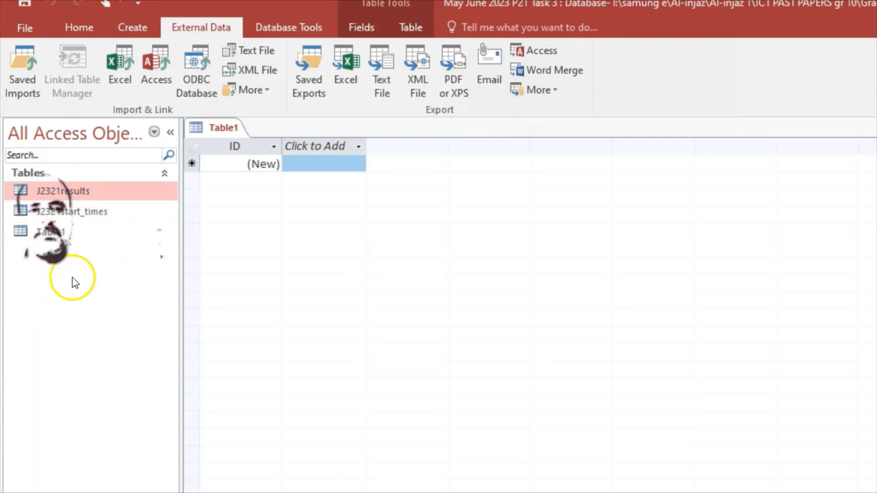
Open the J2321start_times table to review its imported records and close it again
double_click(87, 212)
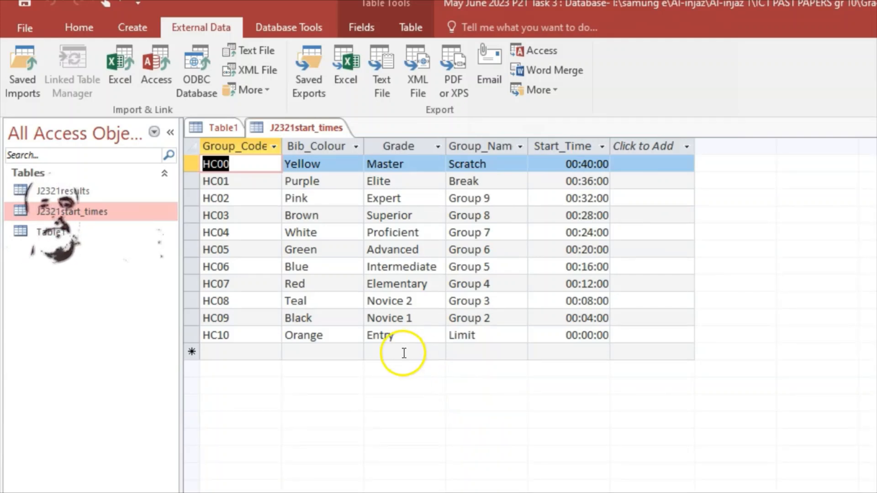
right_click(297, 127)
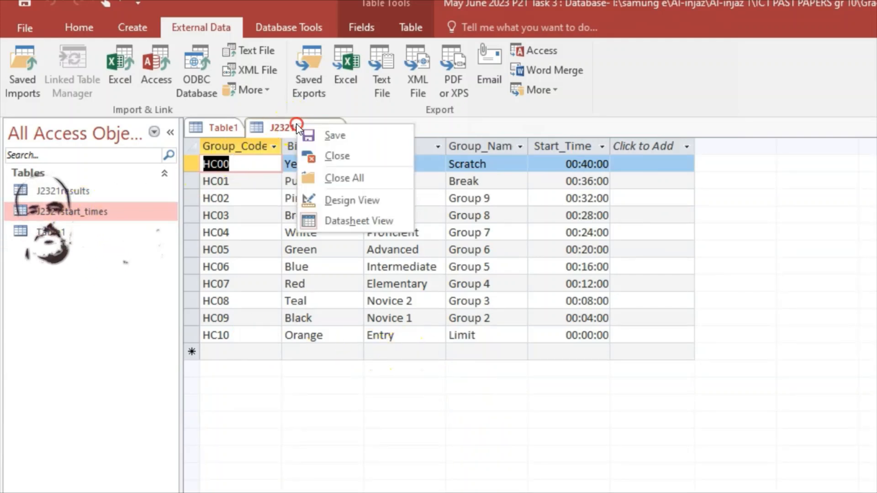
click(335, 154)
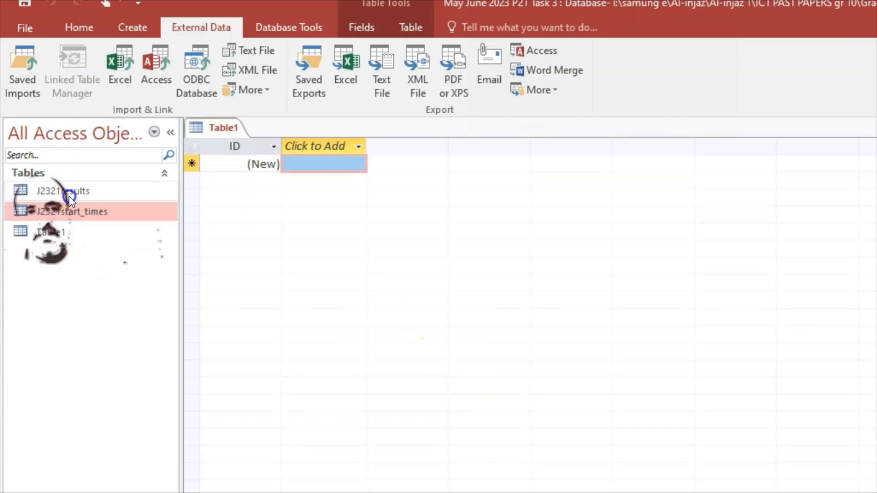
Open J2321start_times in Design View, check the required time display in the exam paper, and set the Start_Time format to Long Time
right_click(76, 210)
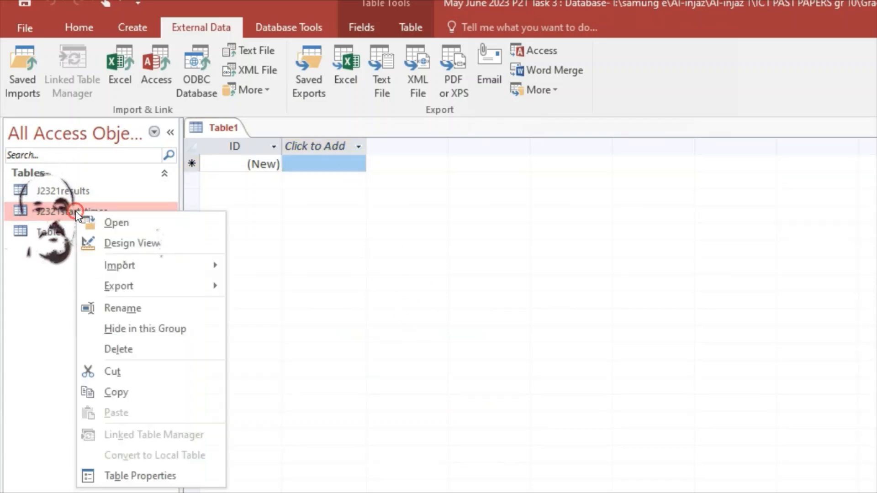
click(115, 241)
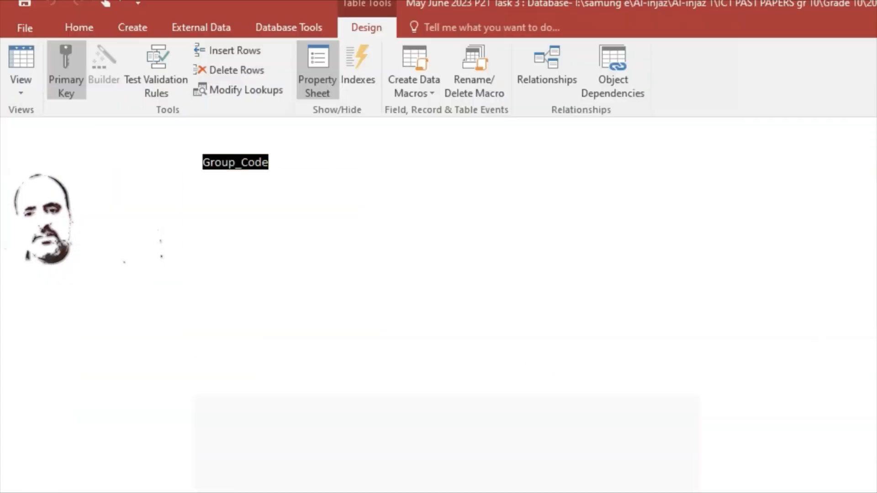
click(720, 491)
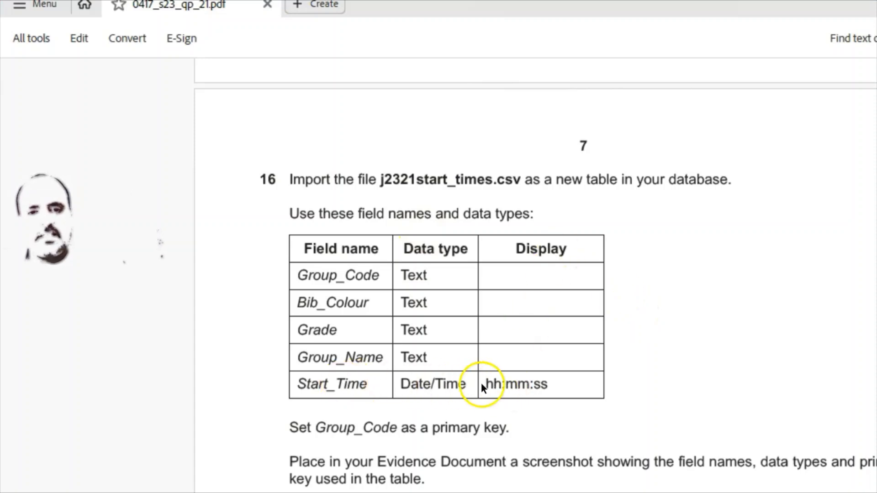
key(alt+Tab)
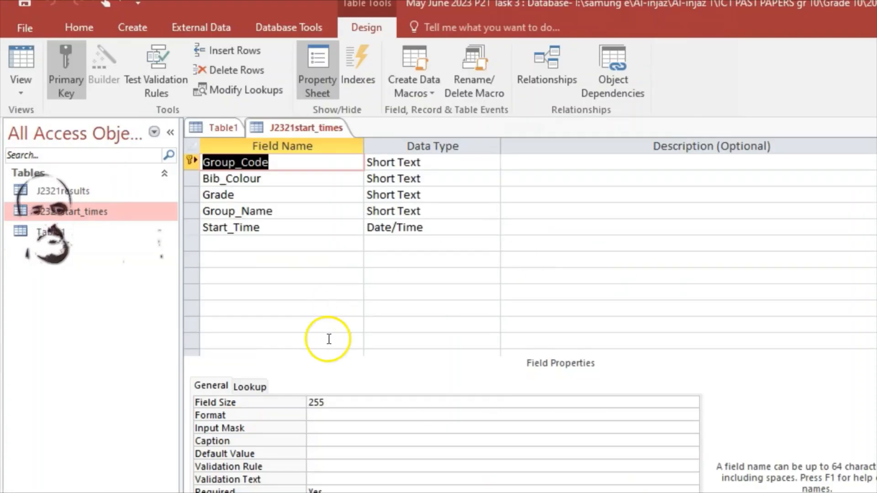
click(260, 227)
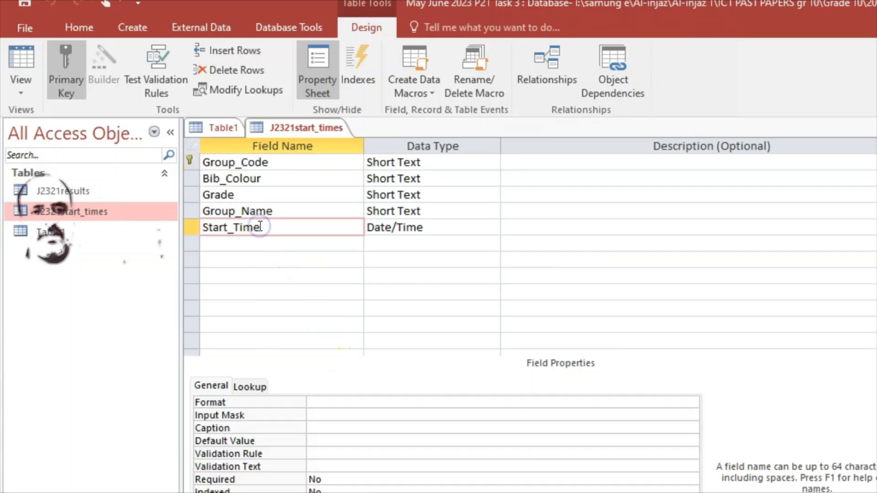
click(425, 402)
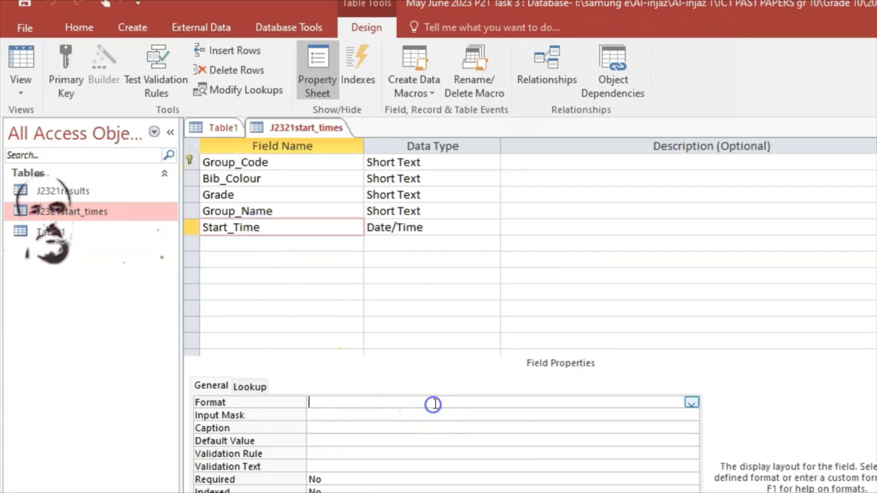
click(690, 404)
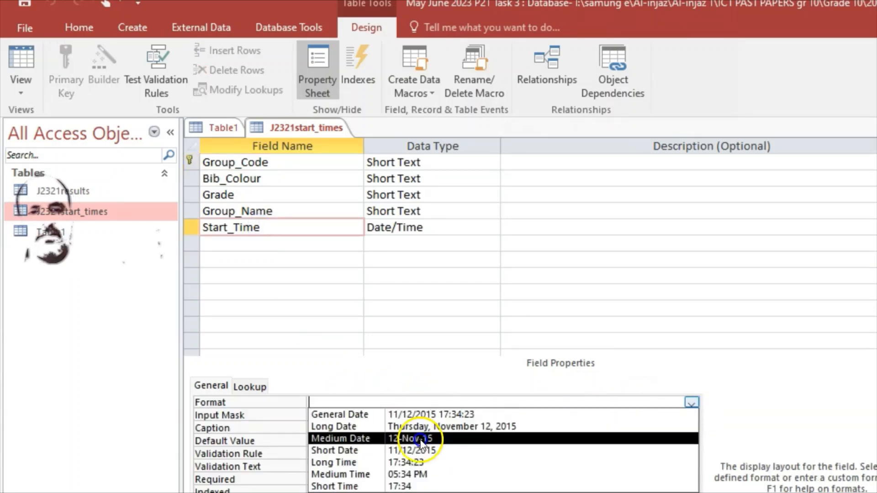
click(354, 464)
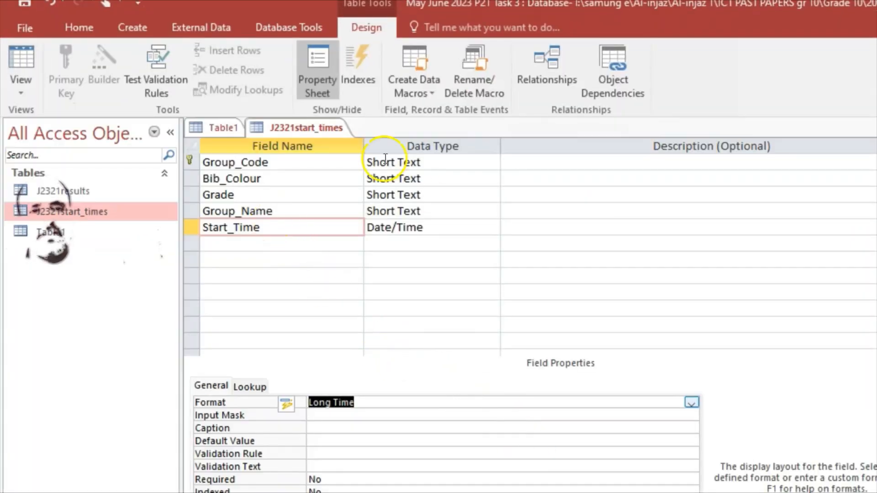
Capture the J2321start_times field names, data types and primary key, and paste the screenshot under Step 16 evidence in the Word document
click(221, 162)
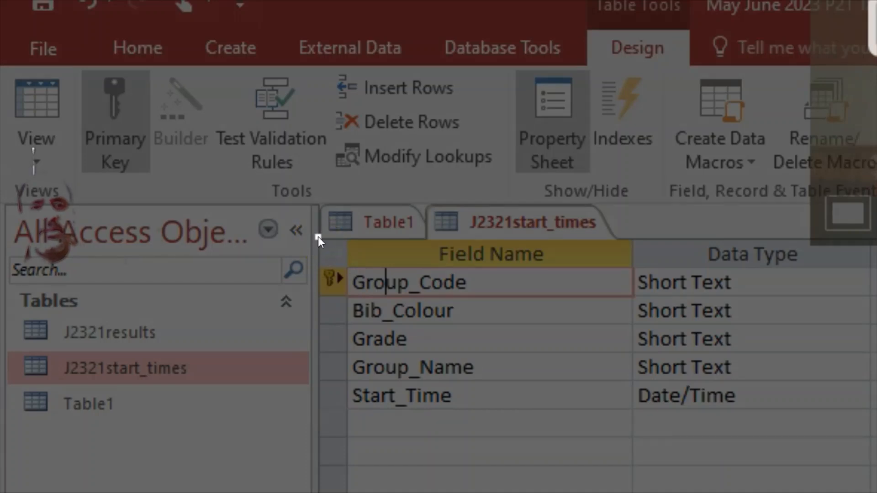
drag(318, 237, 866, 418)
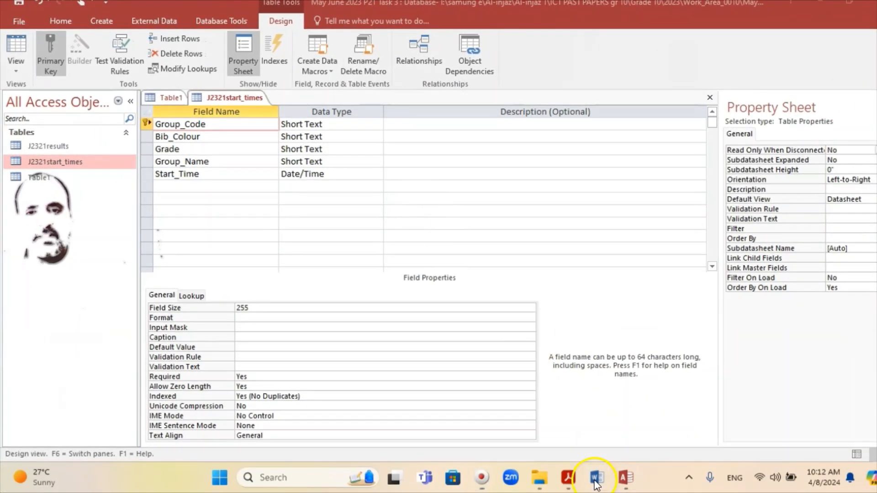
click(603, 486)
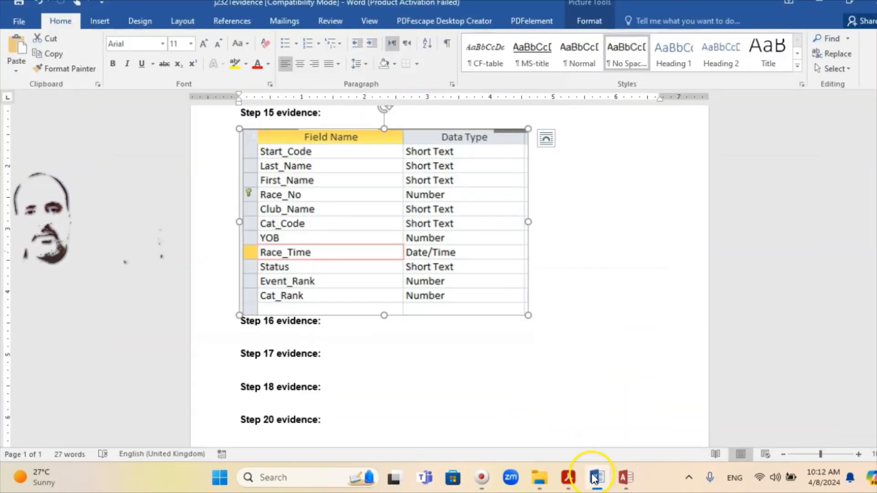
click(566, 485)
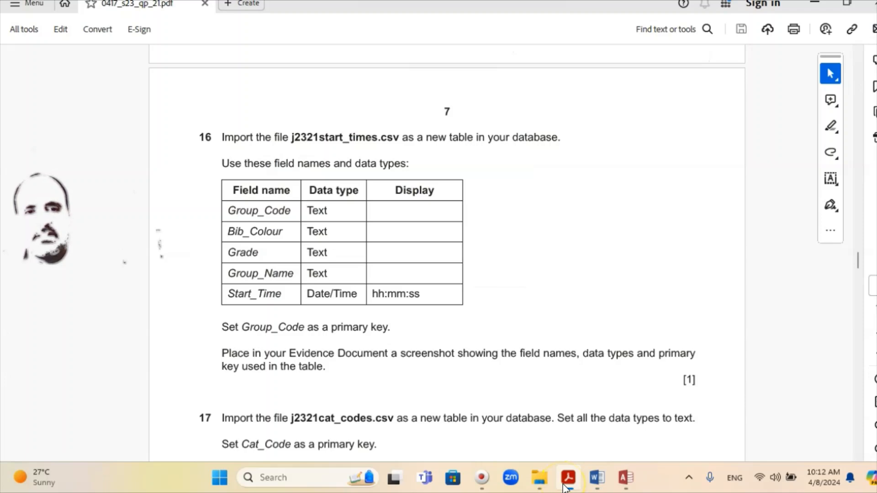
click(566, 486)
click(244, 338)
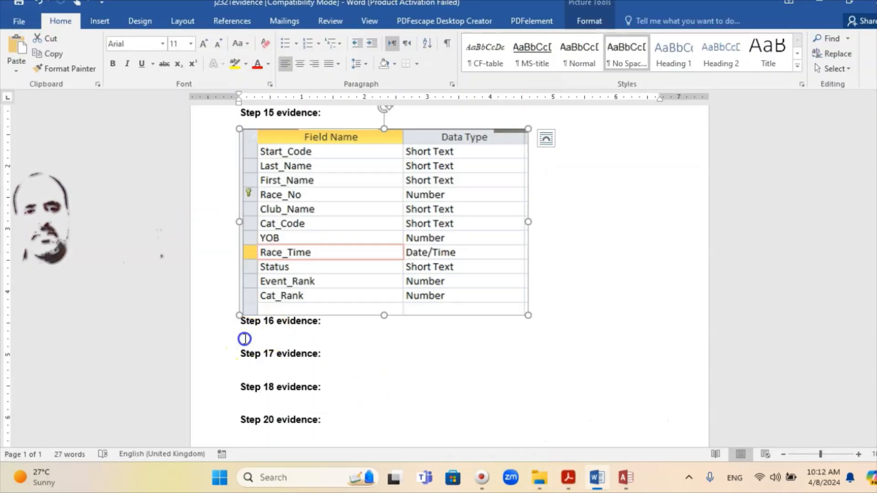
right_click(245, 338)
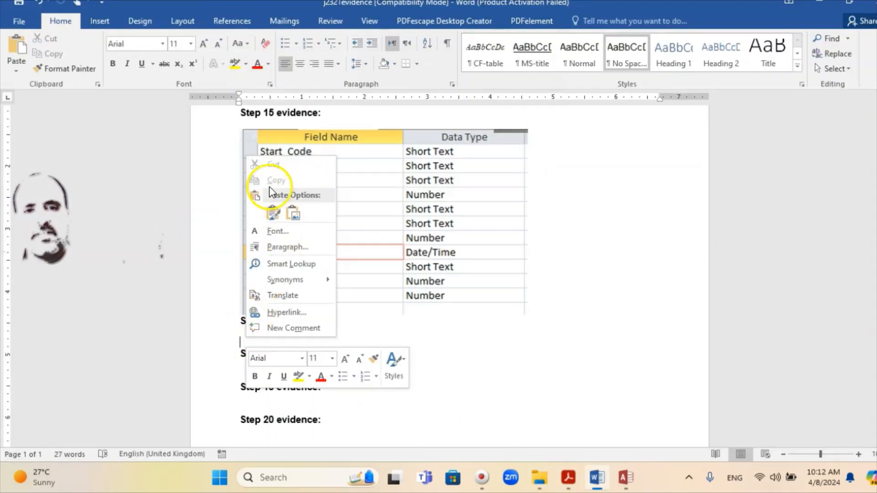
click(273, 213)
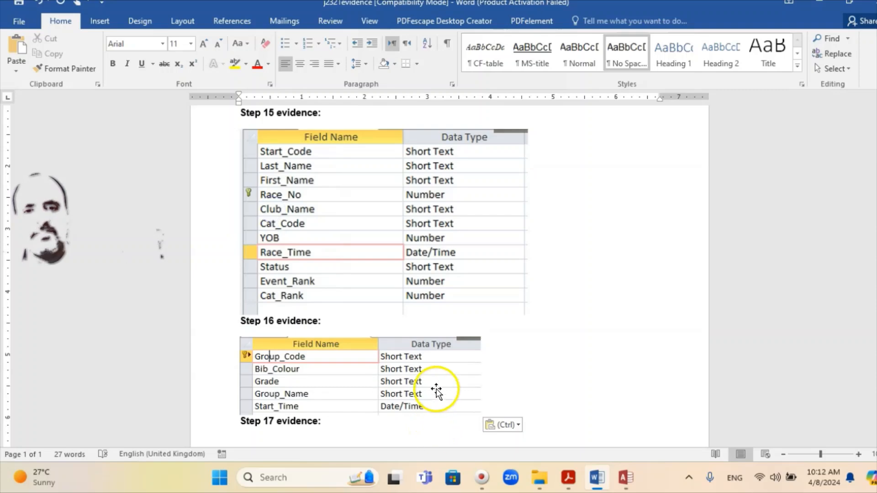
Enlarge the pasted Step 16 evidence screenshot proportionally so its field names and data types are easier to read
scroll(391, 332, down, 2)
click(392, 332)
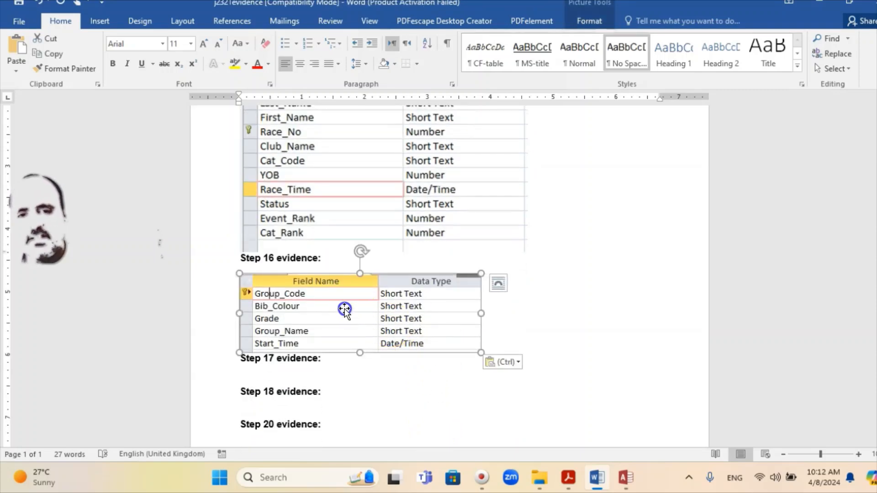
drag(484, 352, 509, 365)
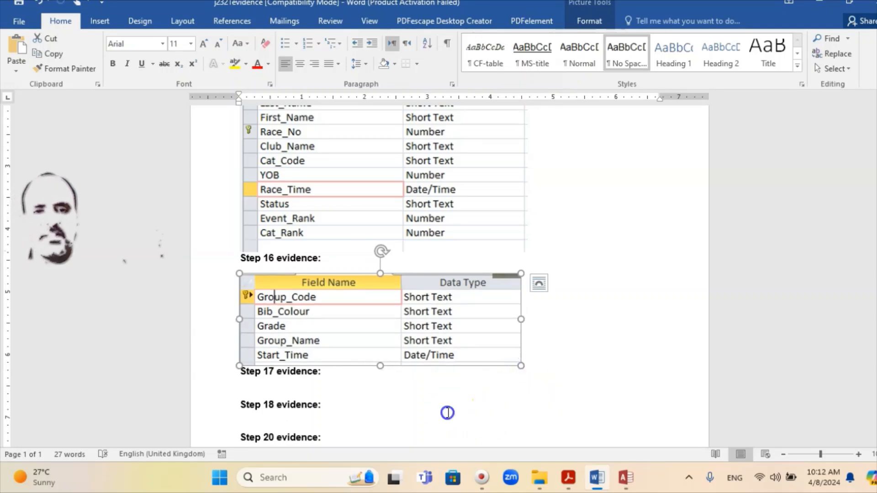
Switch to the exam paper PDF and read the instructions for Steps 17 and 18
click(444, 412)
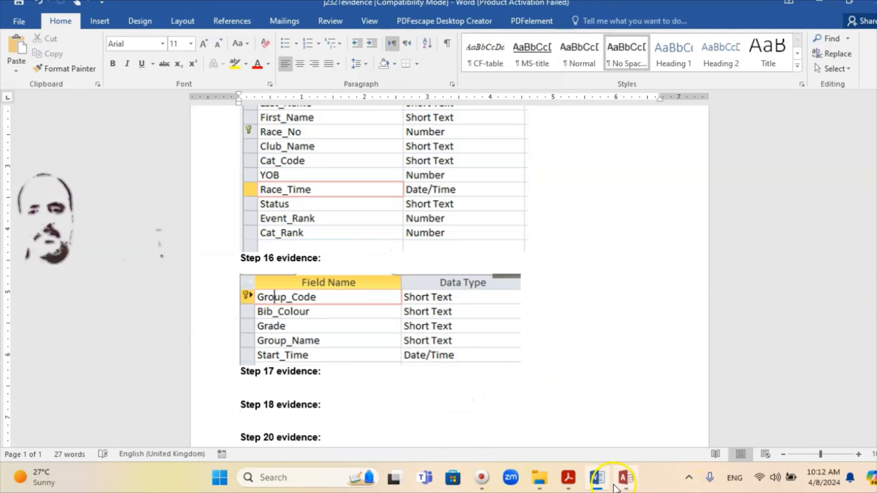
click(568, 479)
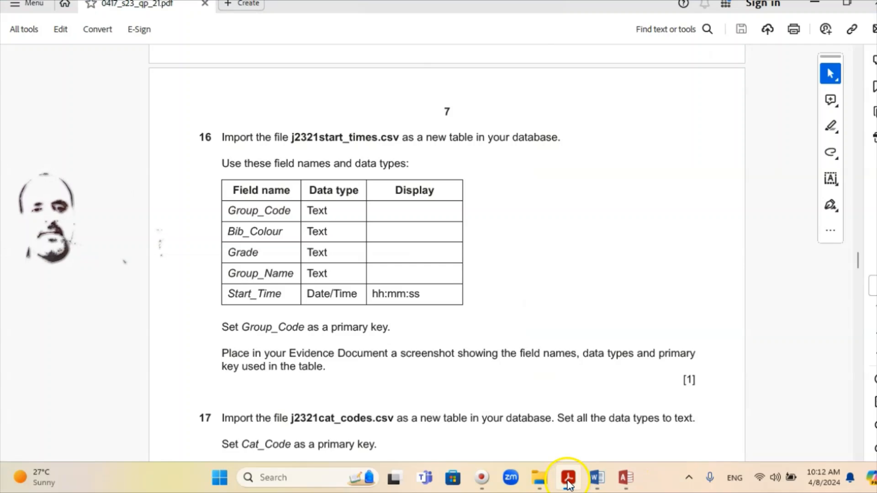
scroll(339, 366, down, 1)
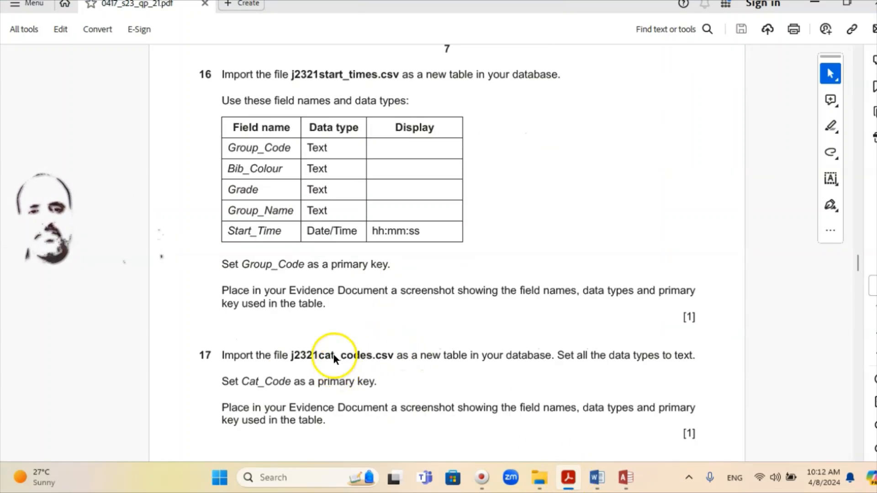
scroll(333, 356, down, 1)
scroll(226, 292, down, 2)
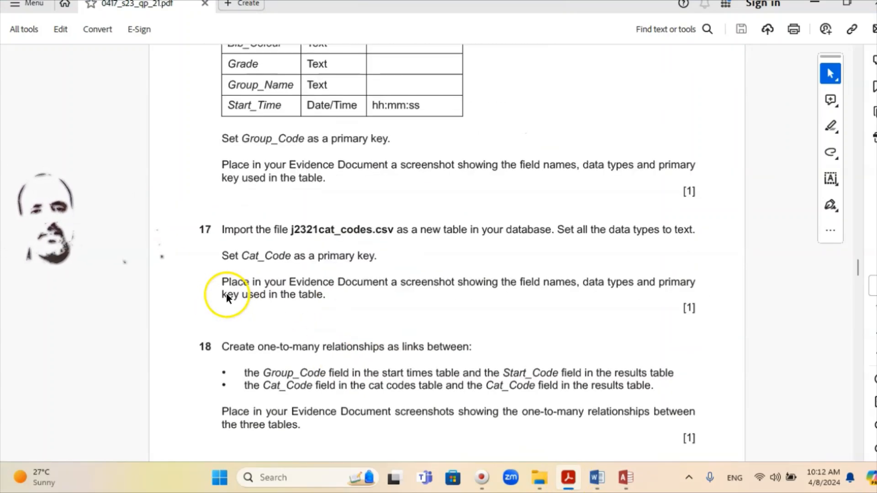
scroll(226, 297, down, 1)
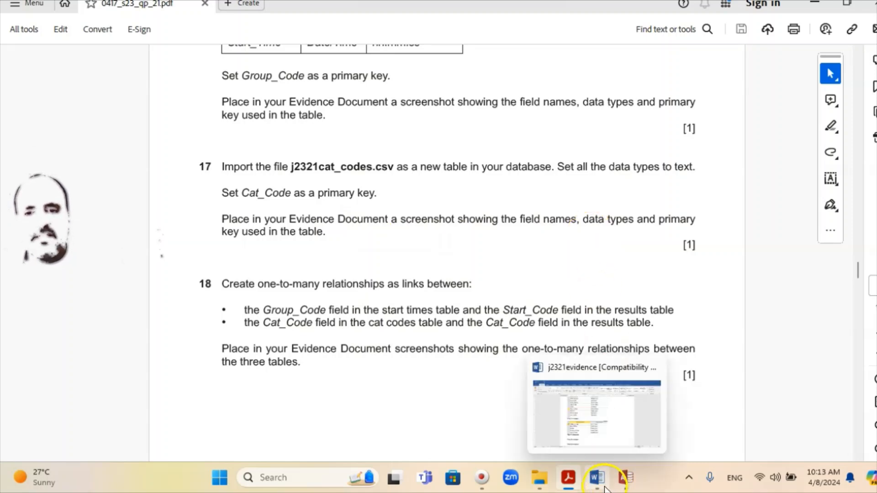
Switch back to Access and close the J2321start_times table, saving its design changes
click(625, 483)
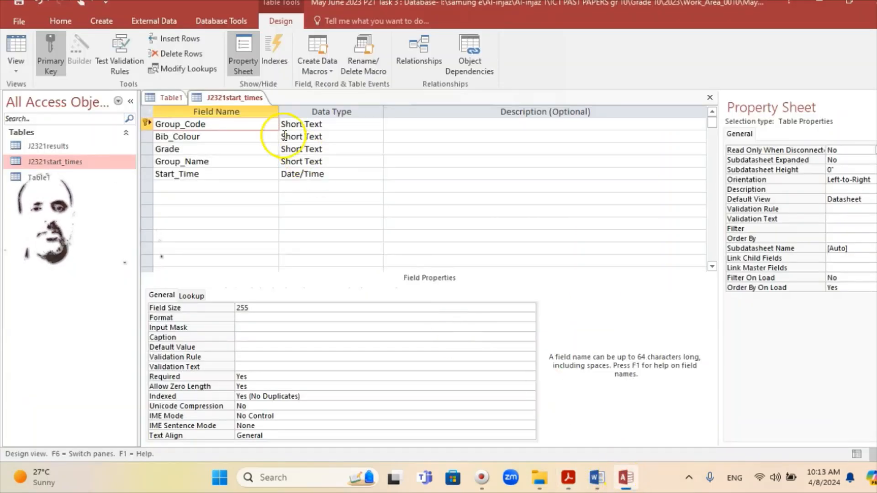
right_click(228, 98)
click(258, 122)
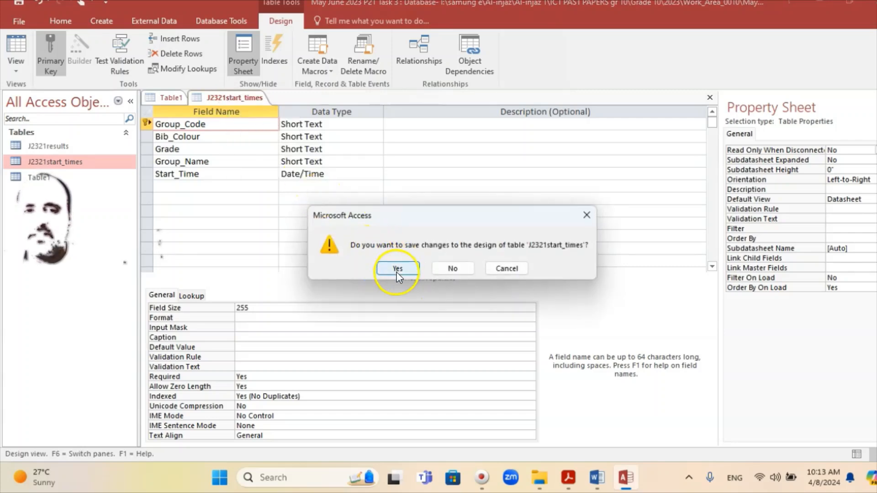
click(395, 271)
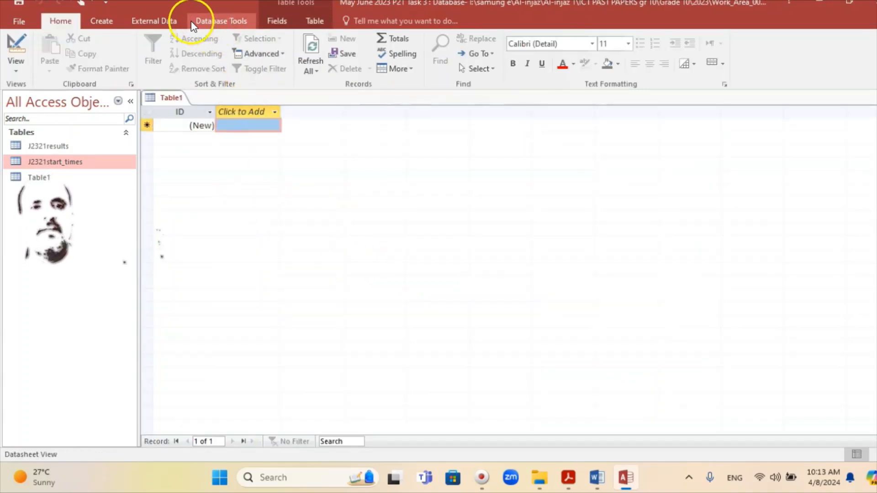
Start a text file import of j2321cat_codes.csv into the database, checking the required file name in the exam paper
click(157, 22)
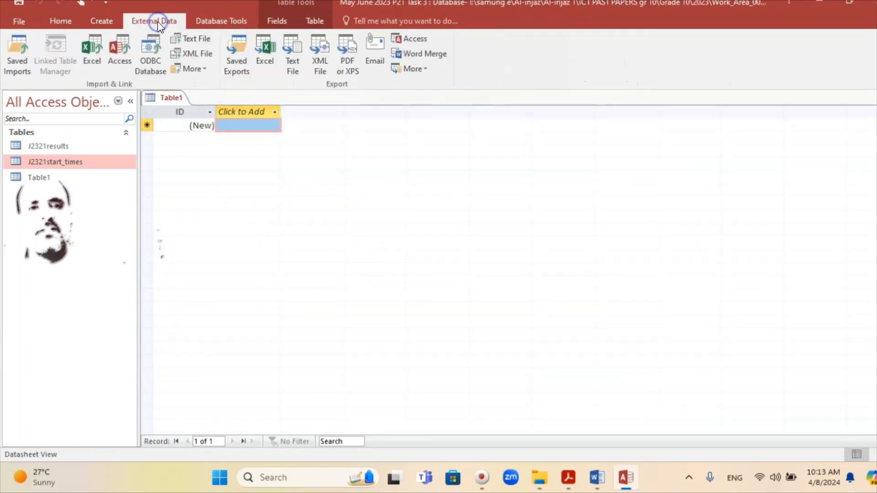
click(193, 42)
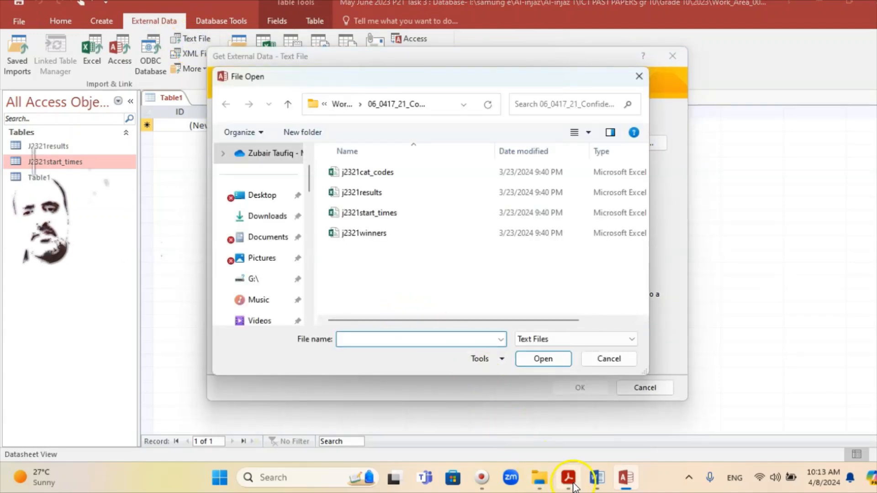
click(569, 478)
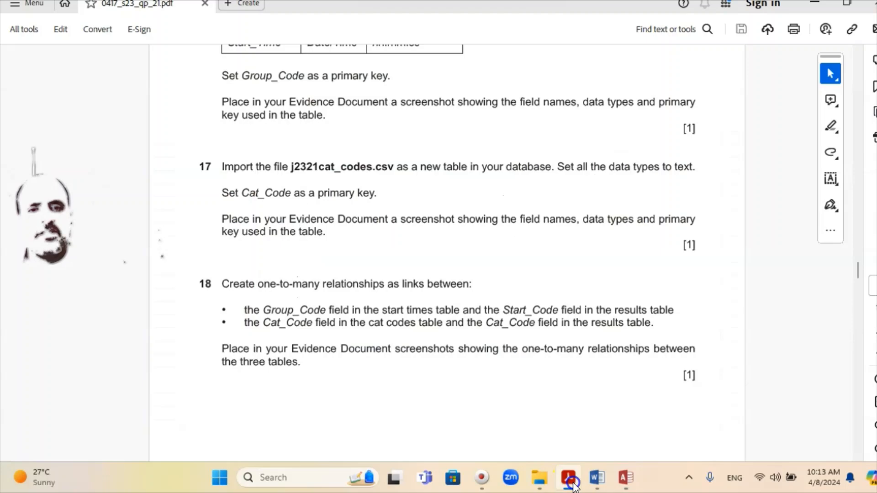
click(571, 483)
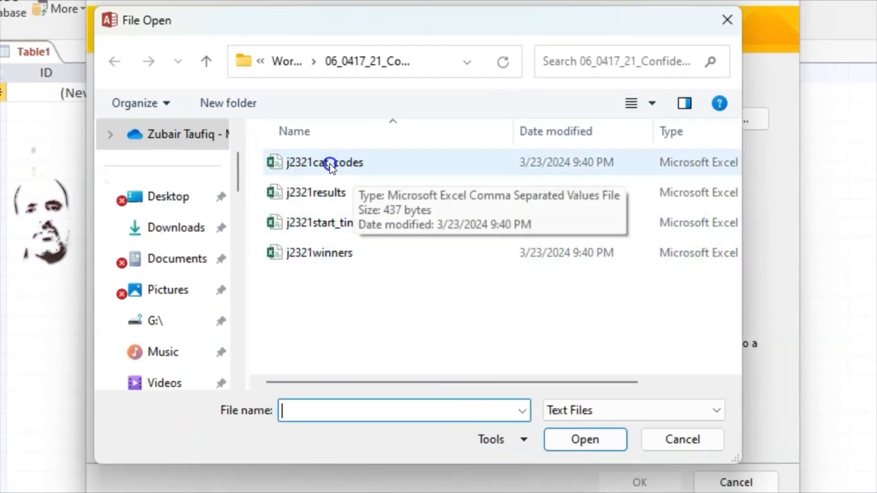
double_click(353, 168)
click(651, 471)
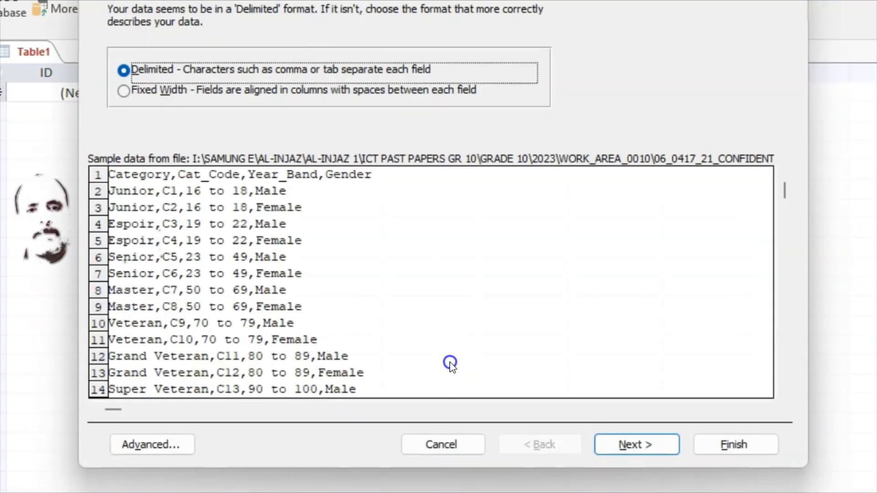
Import the data as comma-delimited and treat the first row as field names
click(637, 444)
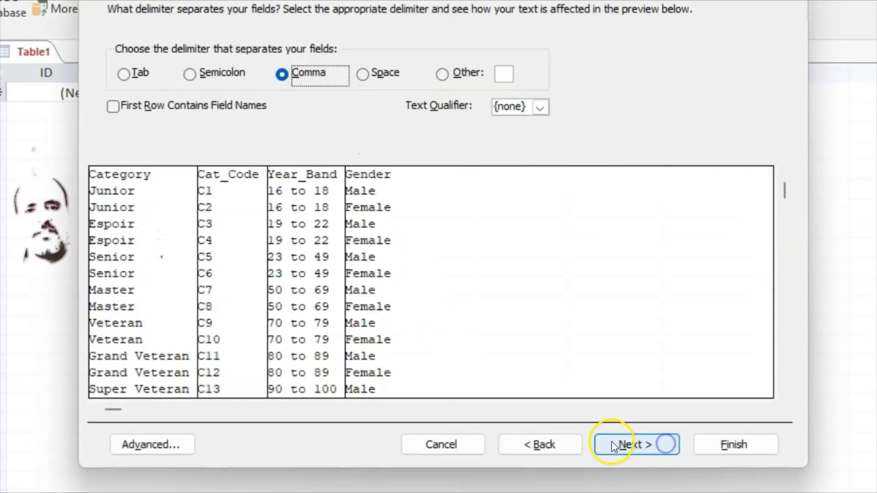
click(212, 209)
click(114, 106)
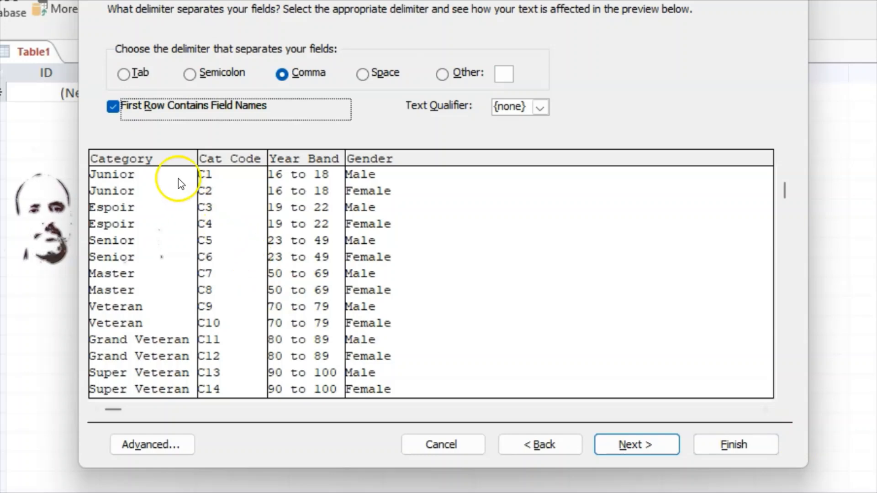
click(634, 446)
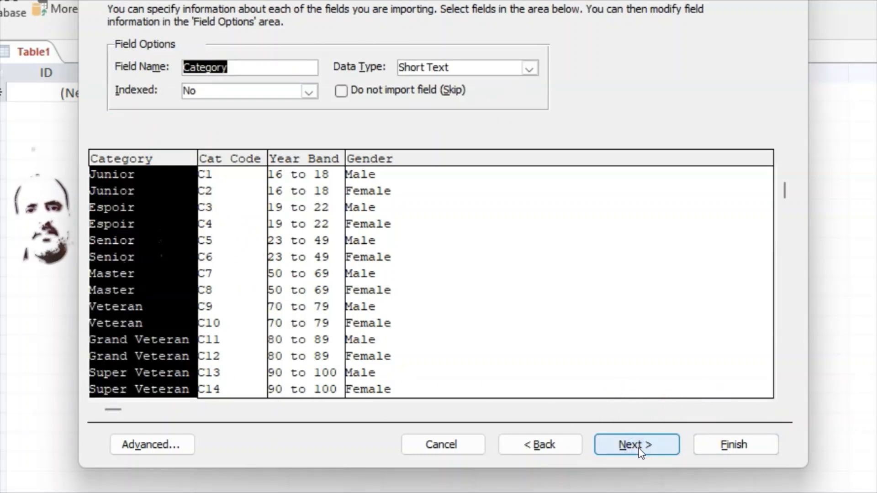
Check the Cat_Code, Year_Band and Gender import options and keep Short Text as the data type
click(226, 161)
click(289, 159)
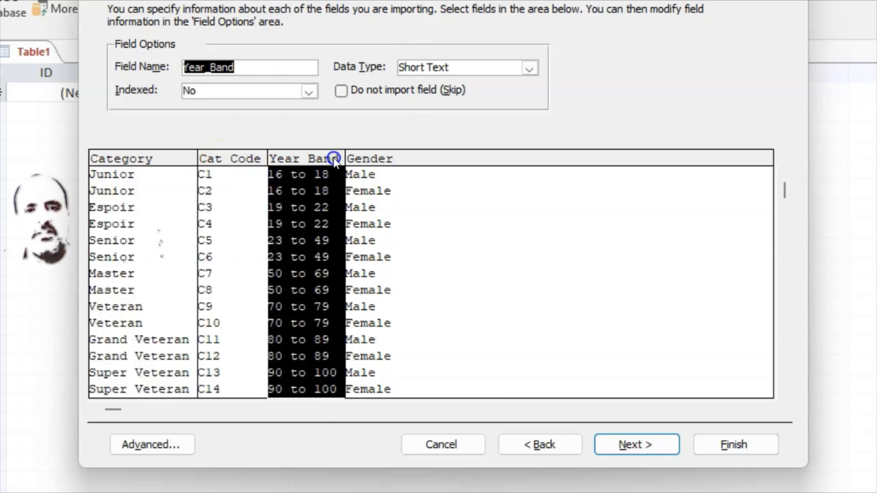
click(371, 161)
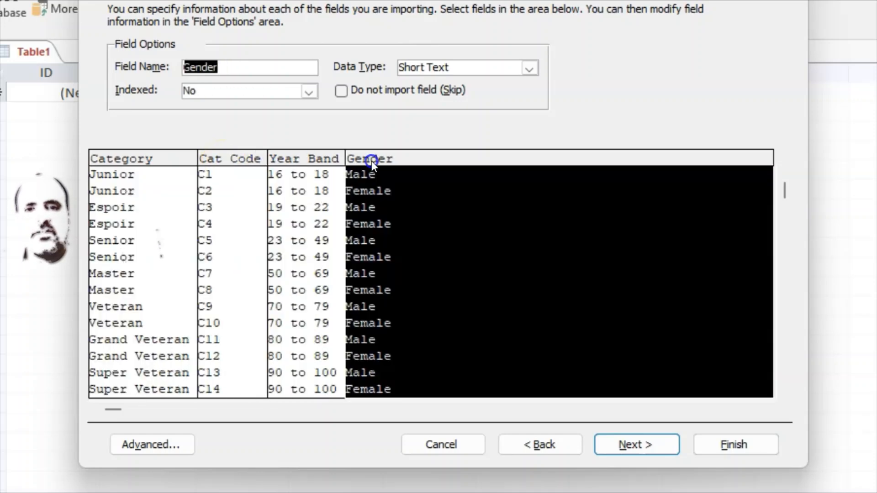
click(653, 440)
Choose Cat_Code as the primary key and finish importing the J2321cat_codes table without saving the import steps
click(244, 80)
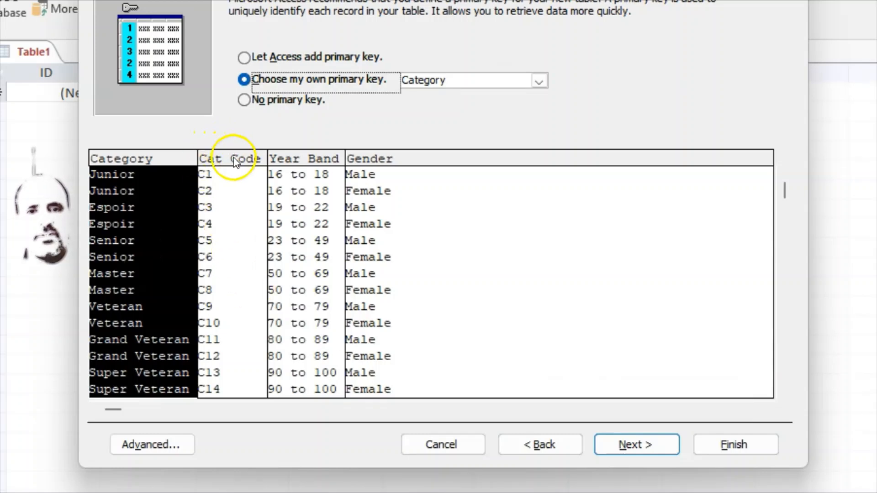
click(234, 161)
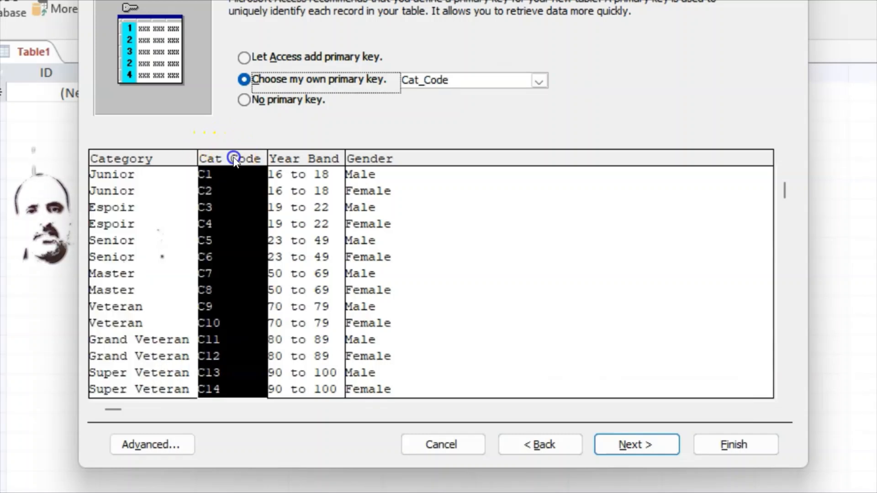
click(648, 446)
click(721, 444)
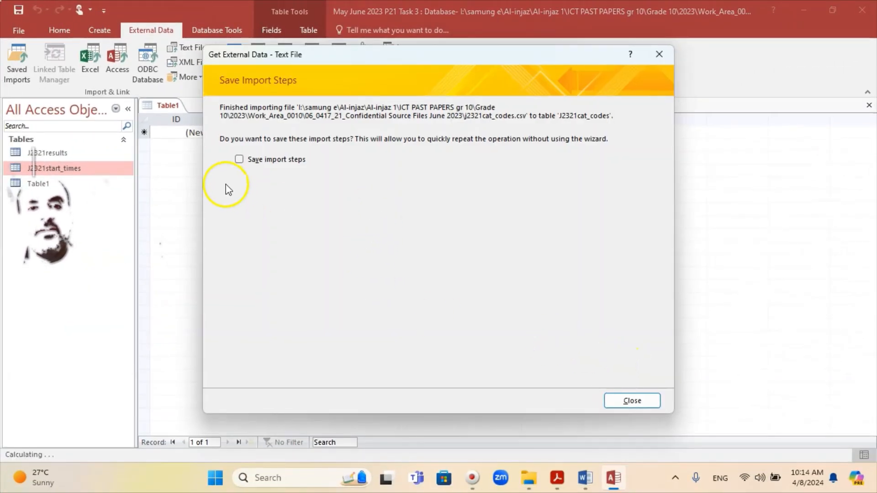
click(632, 402)
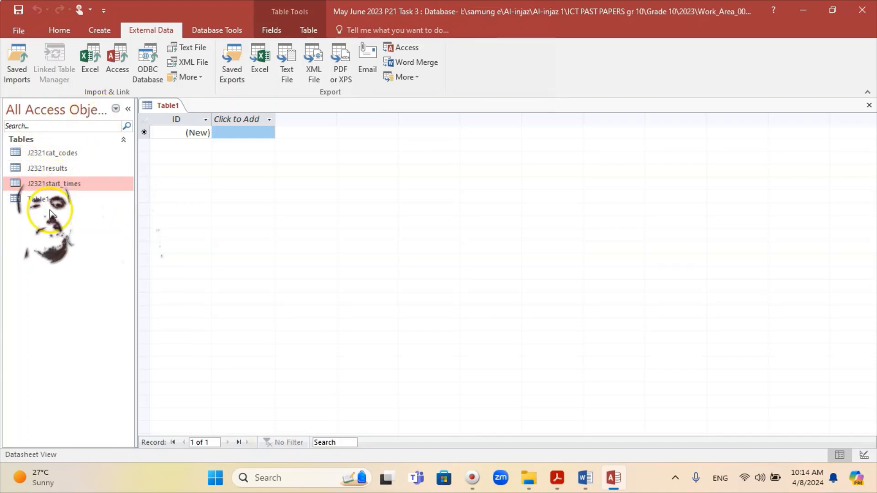
Open the J2321cat_codes table to review its imported records and switch it to Design View
click(60, 153)
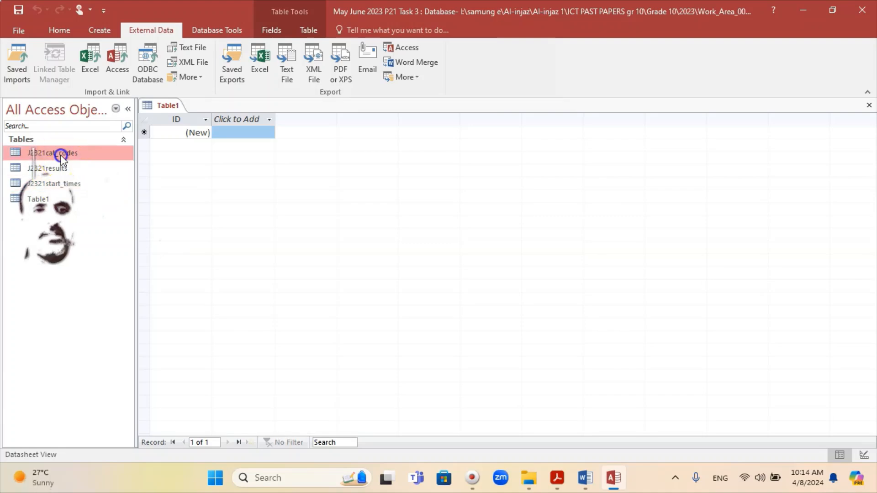
double_click(60, 153)
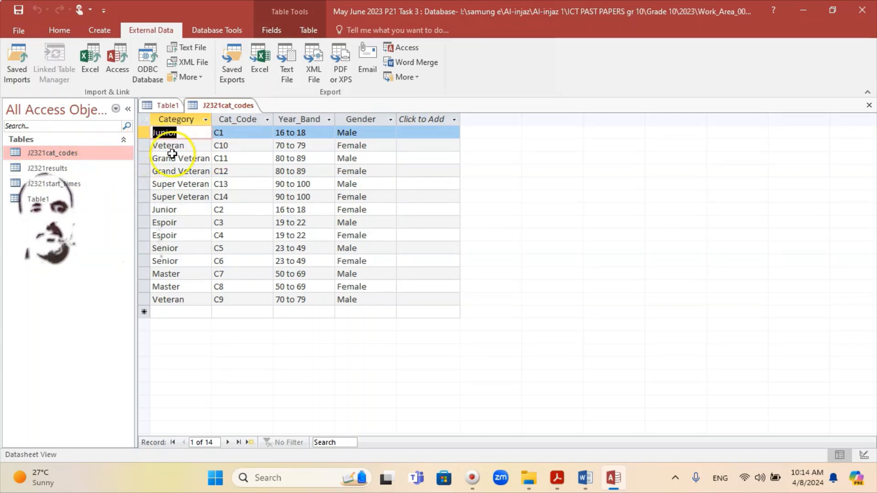
right_click(62, 155)
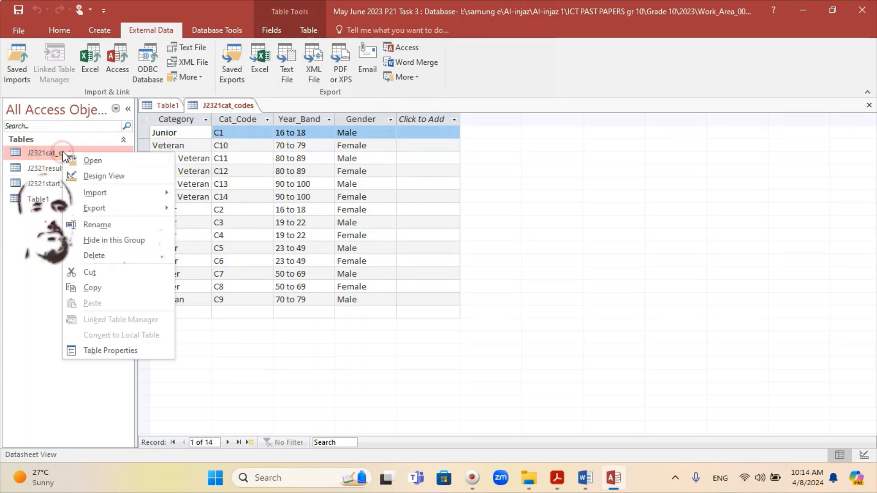
click(96, 177)
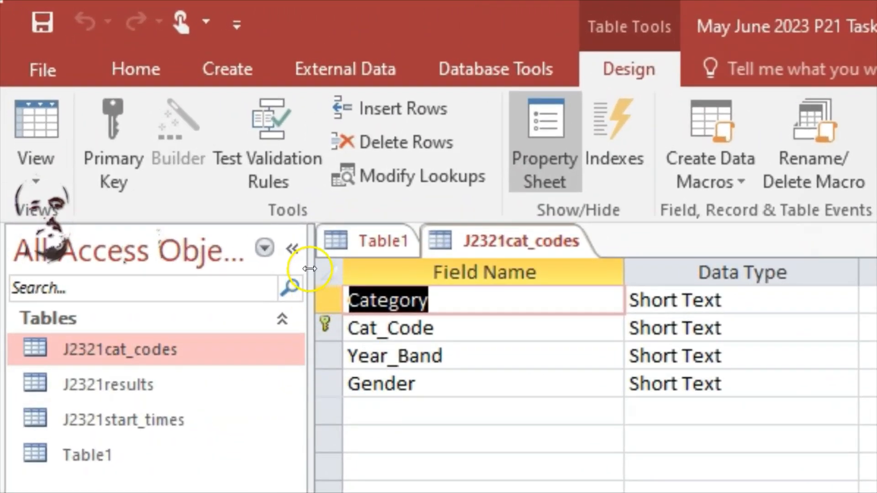
Capture the J2321cat_codes field names, data types and primary key, and paste the screenshot under Step 17 evidence in the Word document
key(super+shift+s)
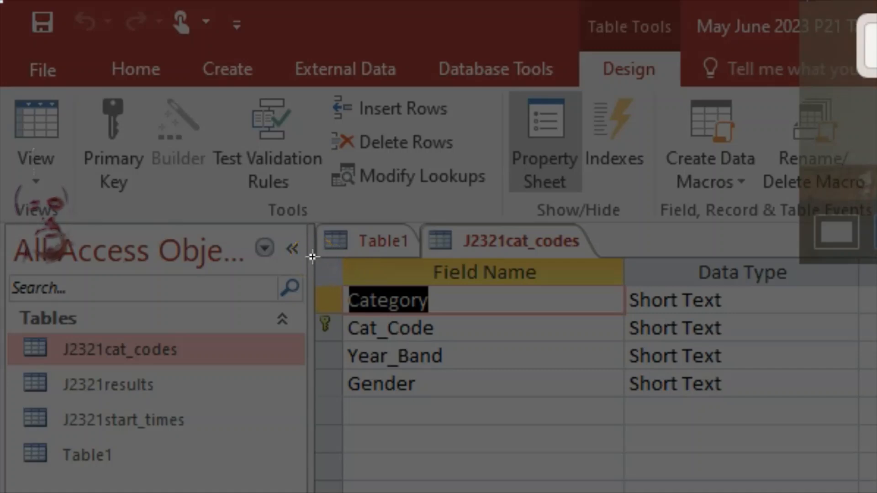
drag(313, 257, 856, 421)
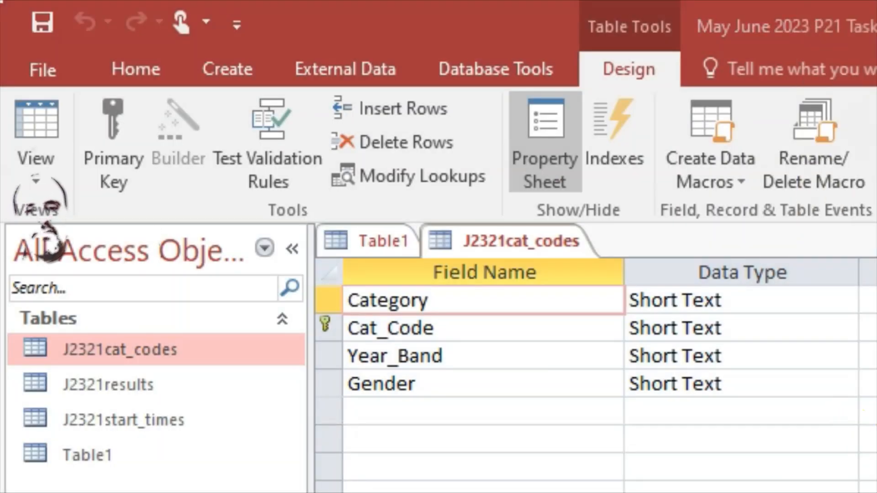
key(alt+Tab)
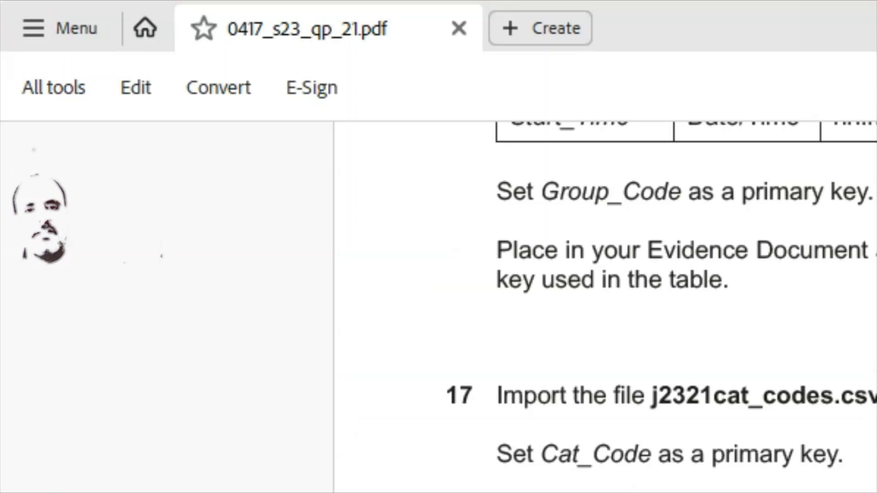
key(alt+Tab)
scroll(280, 342, down, 2)
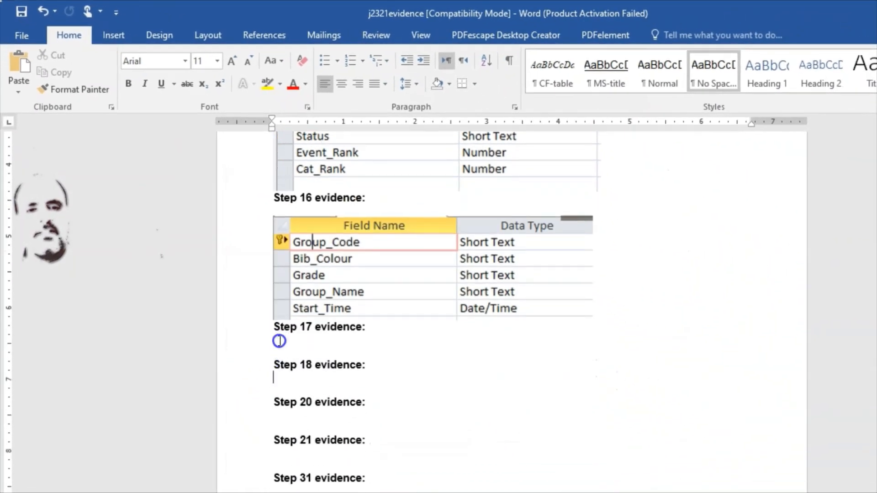
right_click(280, 340)
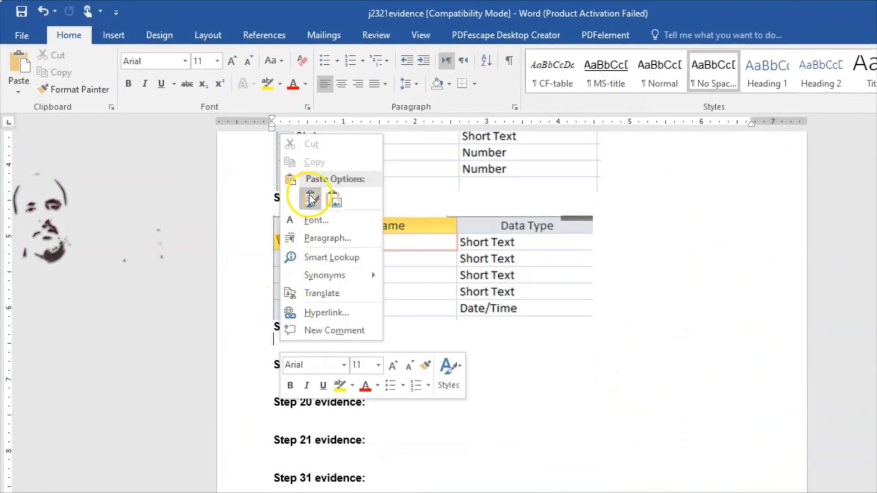
click(309, 196)
click(491, 370)
Enlarge the pasted Step 17 evidence screenshot proportionally to match the width of the Step 16 screenshot
scroll(523, 372, down, 1)
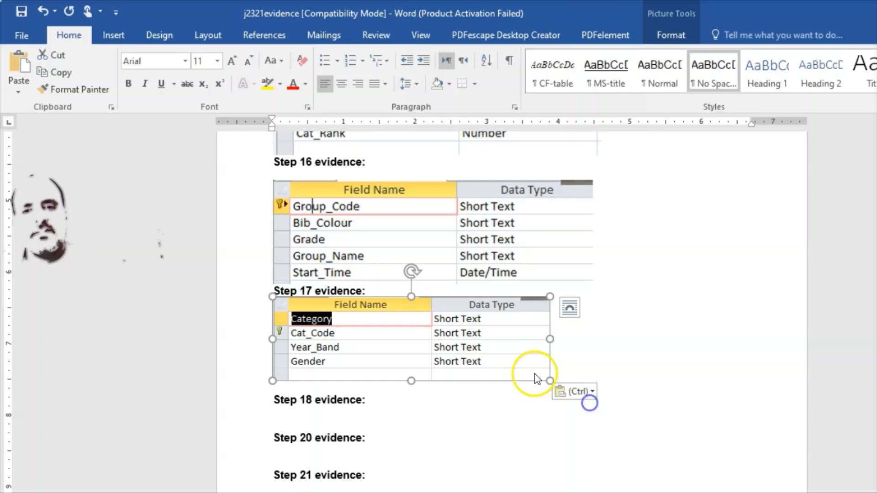
click(431, 264)
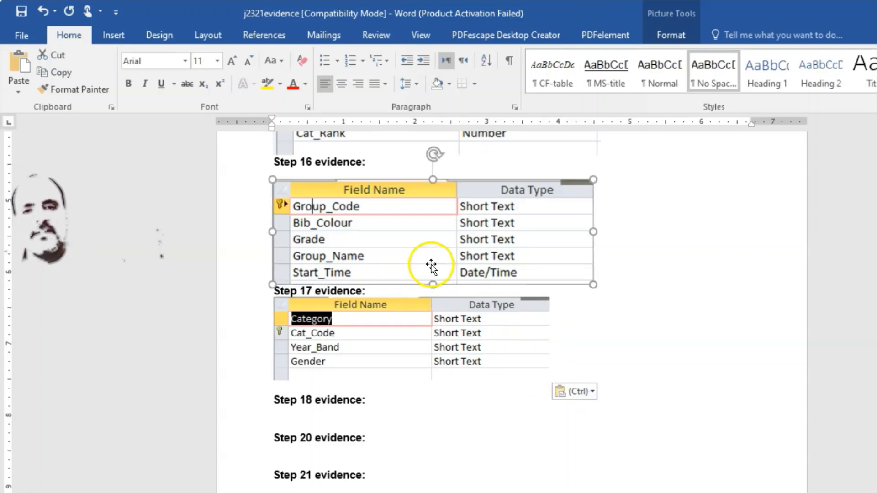
click(475, 343)
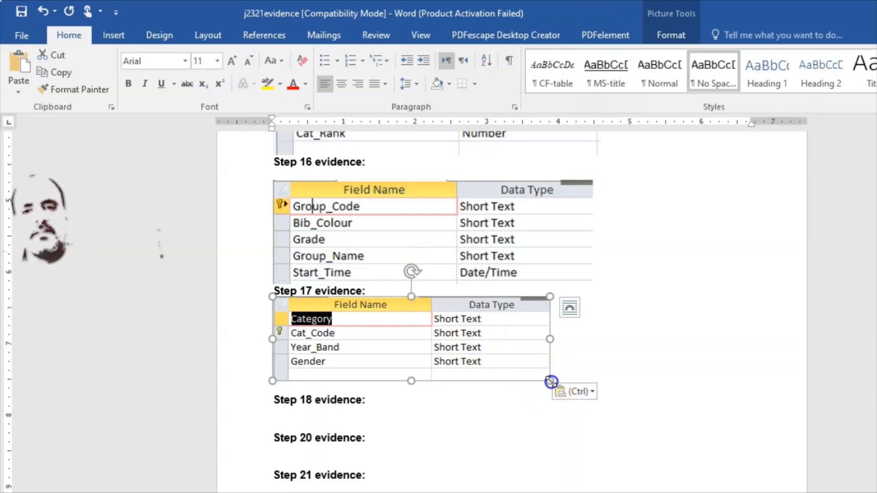
drag(550, 381, 594, 394)
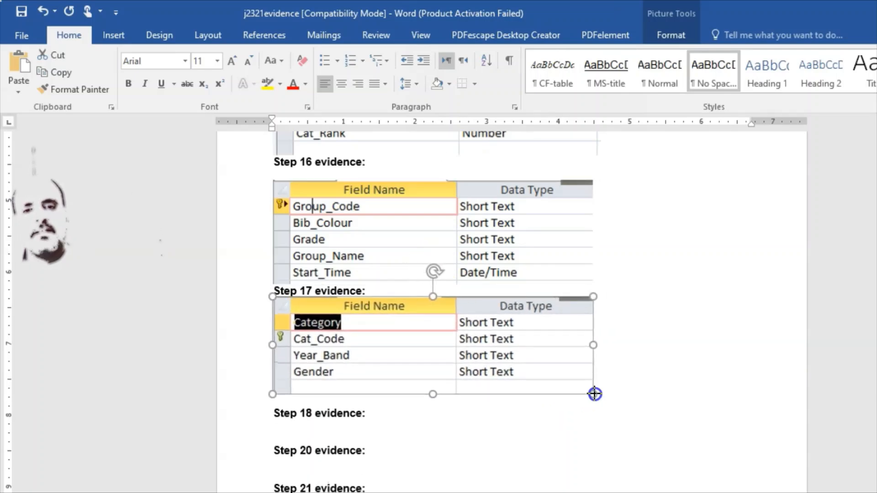